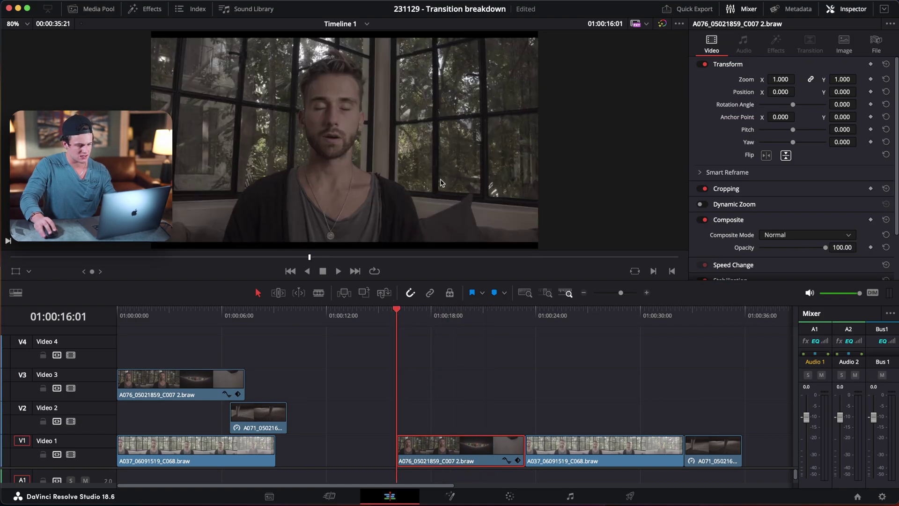
Stack the A037_06091519_C068.braw clip on Video 2 directly above A076_05021859_C007 2.braw, aligning their starts
left_click_drag(399, 320, 487, 332)
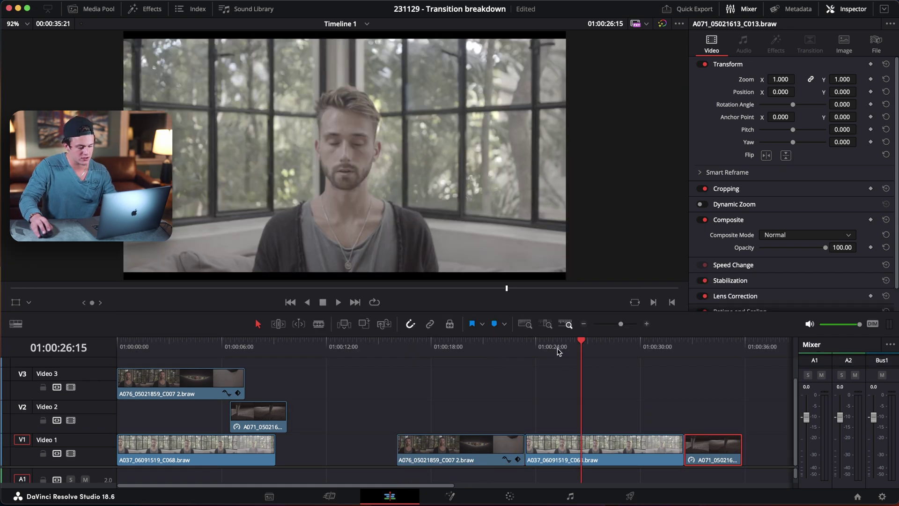
left_click_drag(558, 351, 448, 369)
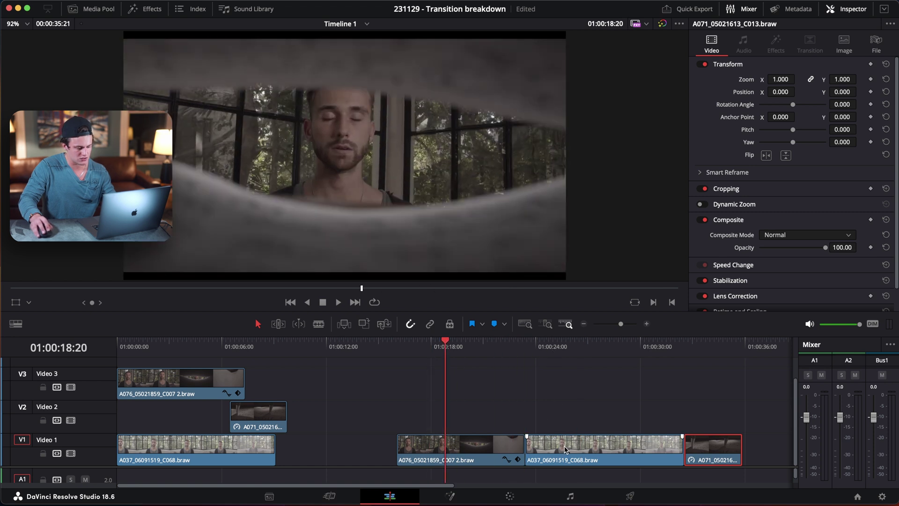
left_click_drag(565, 450, 438, 417)
key("super+equal")
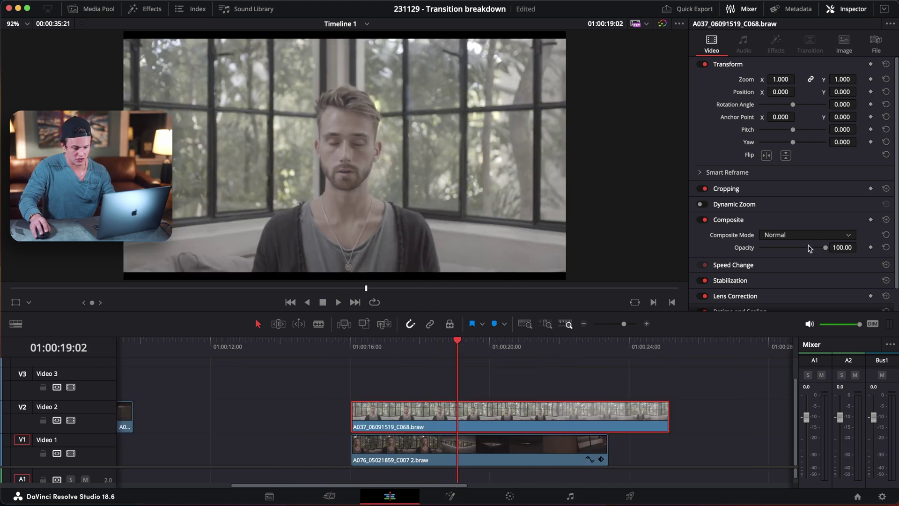
Lower the A037 clip's opacity to 39.69 and shift it earlier to line it up with the A076 clip beneath
left_click_drag(810, 249, 787, 252)
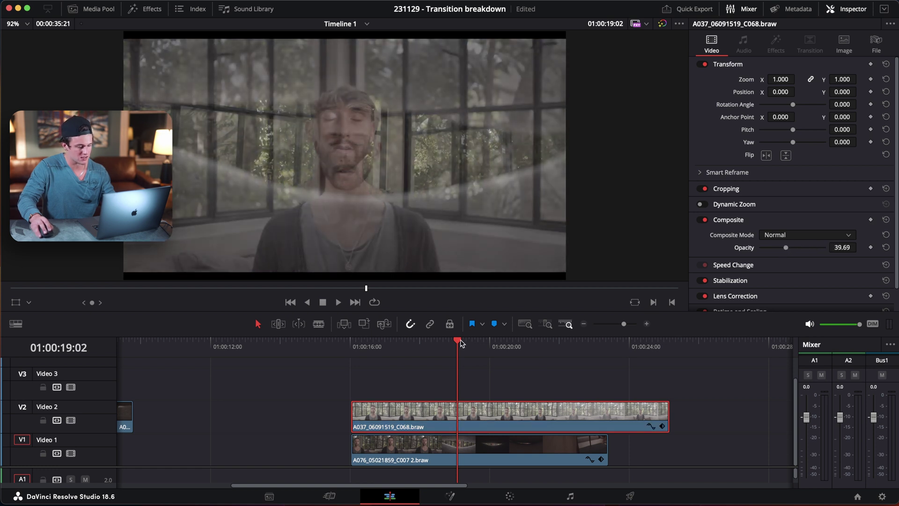
left_click_drag(459, 346, 483, 382)
left_click_drag(494, 419, 480, 420)
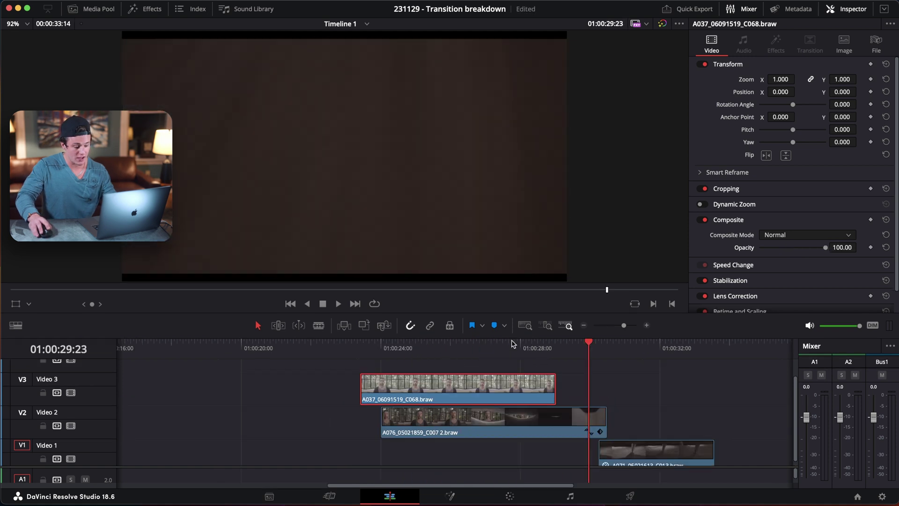
Preview the pen shot at 01:00:31:00, and return the playhead to the stacked clips at the timeline start
left_click_drag(550, 372, 625, 378)
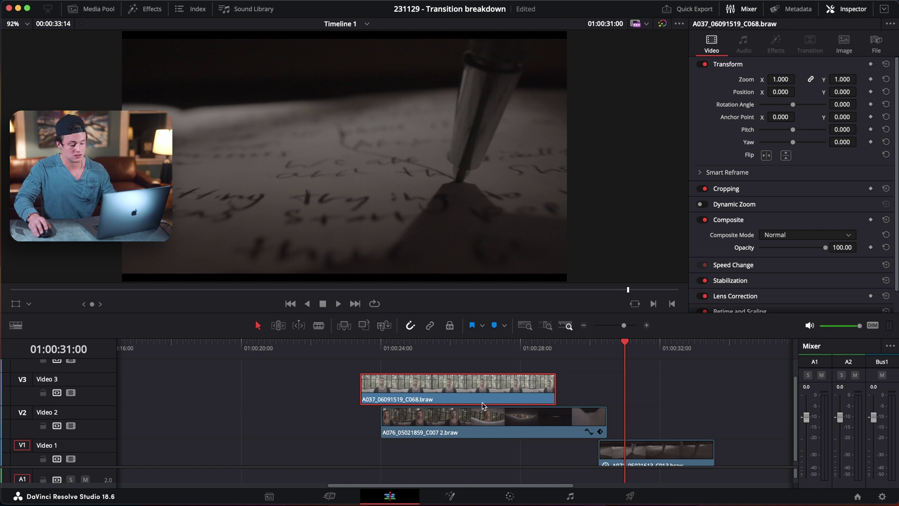
key("super+minus")
key("super+minus")
left_click_drag(276, 354, 117, 367)
key("super+equal")
key("super+equal")
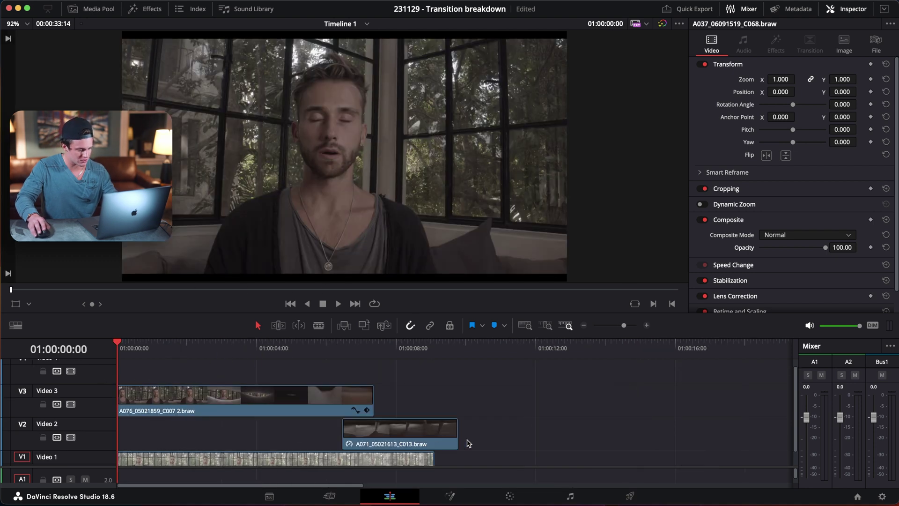
Combine the three stacked clips at the timeline start into a new Fusion clip
scroll(467, 441, "down", 2)
left_click_drag(281, 352, 343, 378)
left_click_drag(564, 463, 289, 382)
right_click(289, 382)
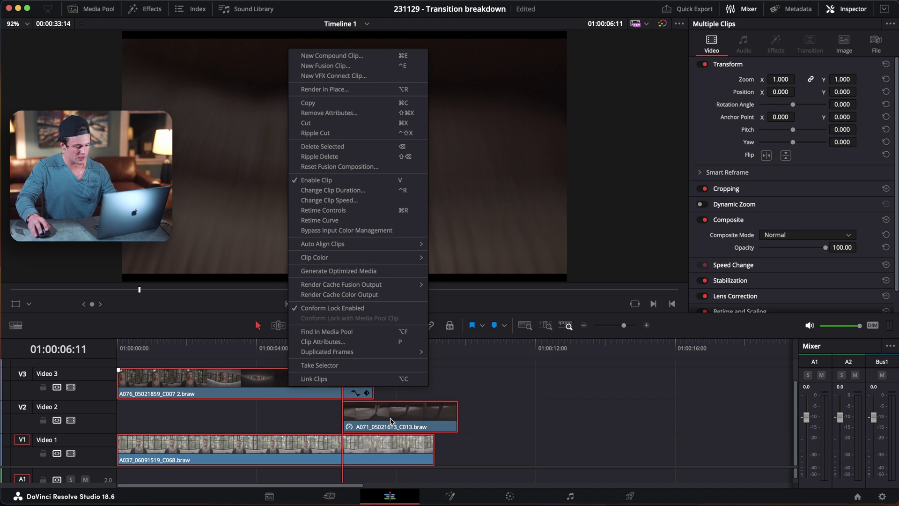
left_click(485, 406)
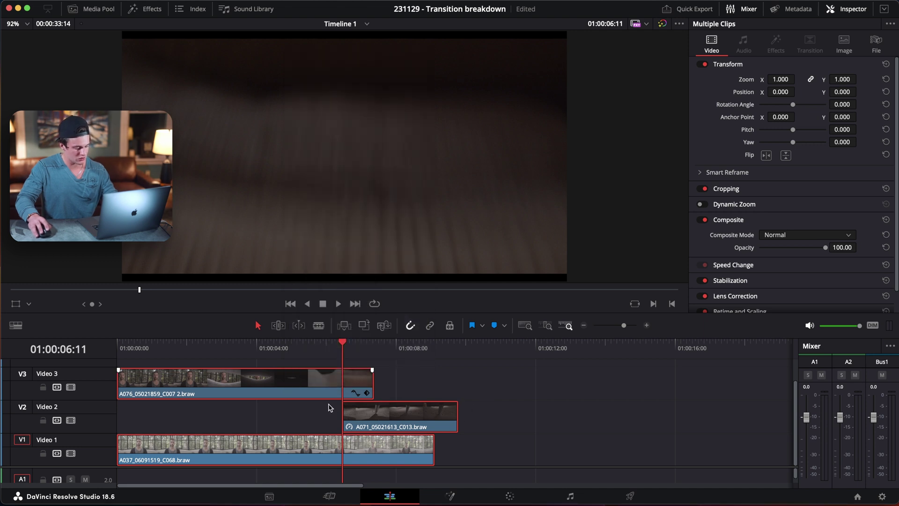
key("super+shift+f")
Open the Fusion clip on the Fusion page and arrange MediaIn1, MediaIn2 and MediaIn3 in a column before the merge nodes
left_click_drag(333, 378, 244, 389)
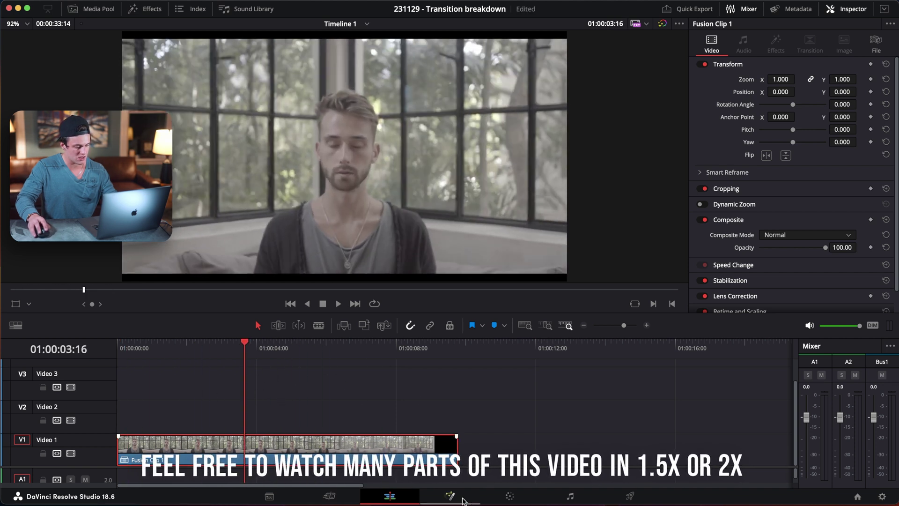
left_click(450, 496)
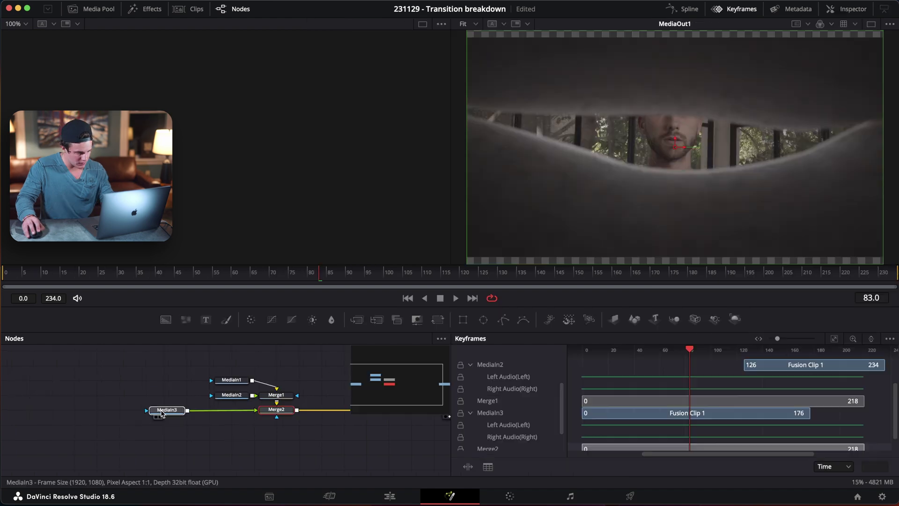
left_click_drag(169, 402, 168, 397)
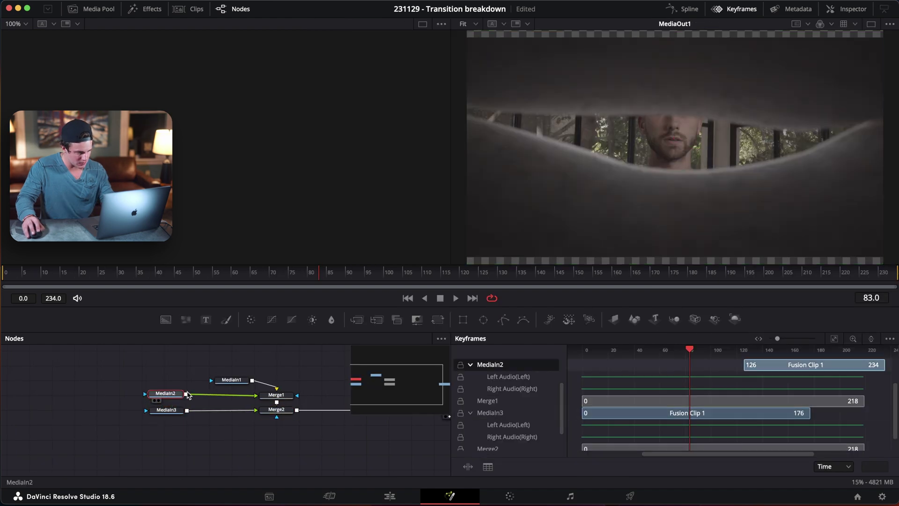
left_click(167, 380)
left_click_drag(280, 445, 272, 441)
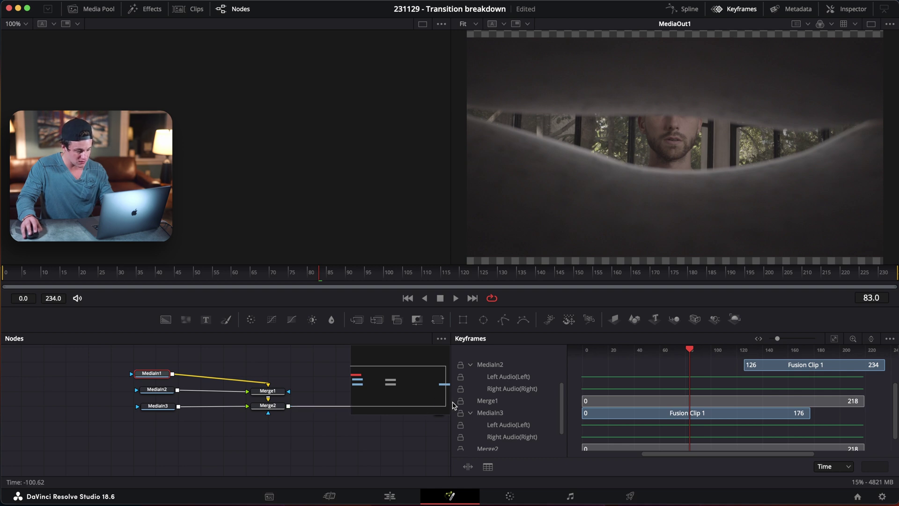
left_click_drag(452, 405, 568, 408)
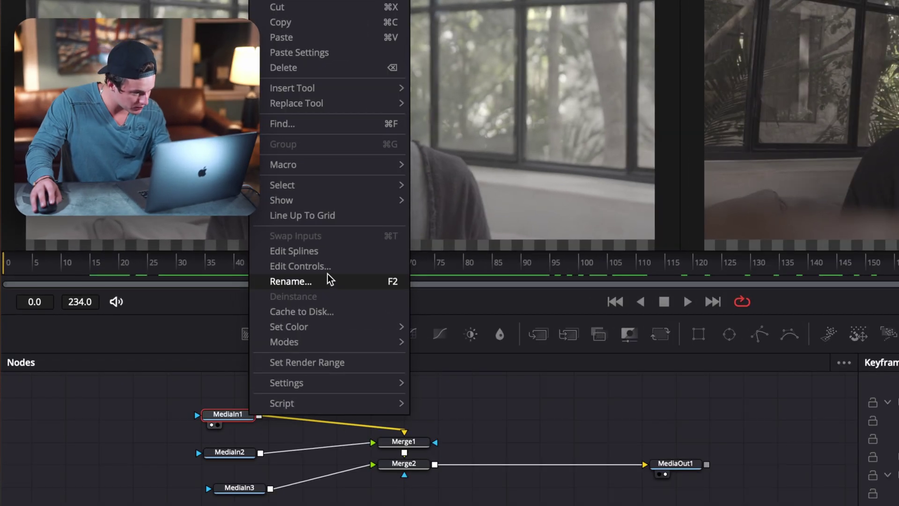
Rename the MediaIn1 node as fstop
left_click(228, 276)
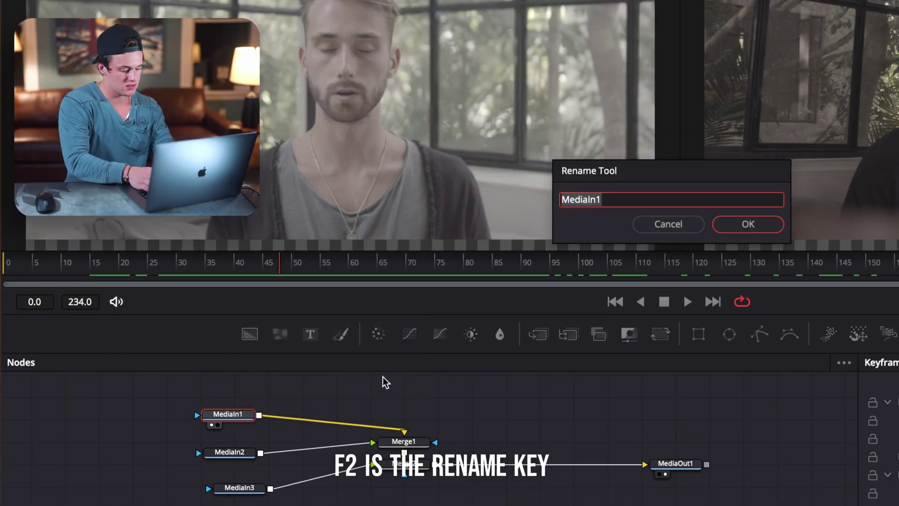
type("fstop")
key("Return")
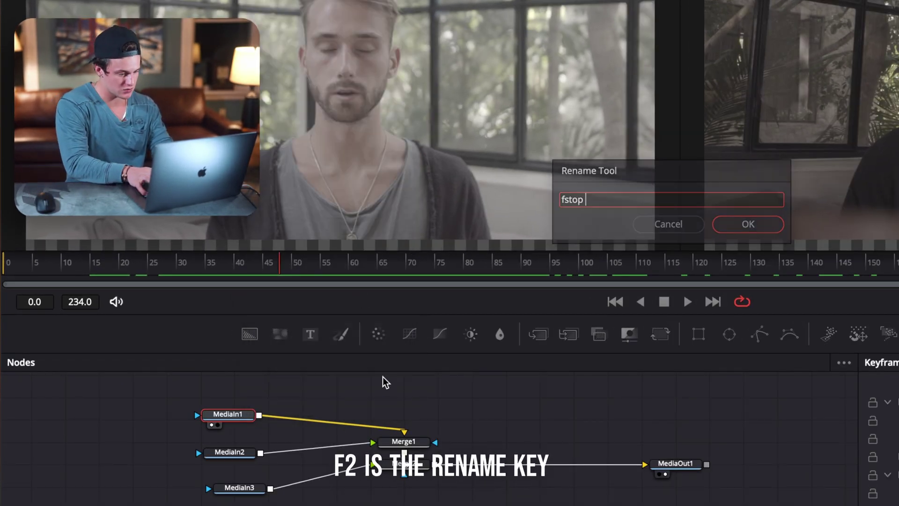
Check the MediaIn2 footage in the viewer and rename its node as penshot
left_click(235, 454)
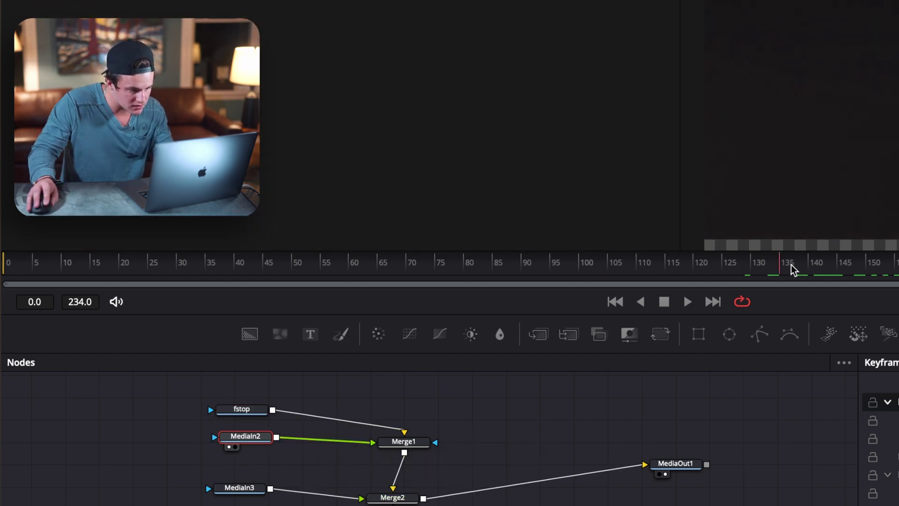
left_click(793, 267)
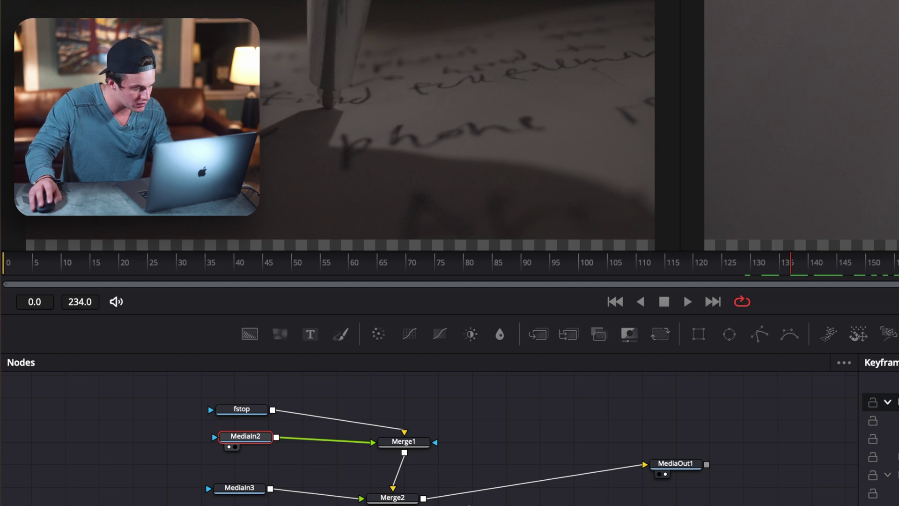
right_click(249, 439)
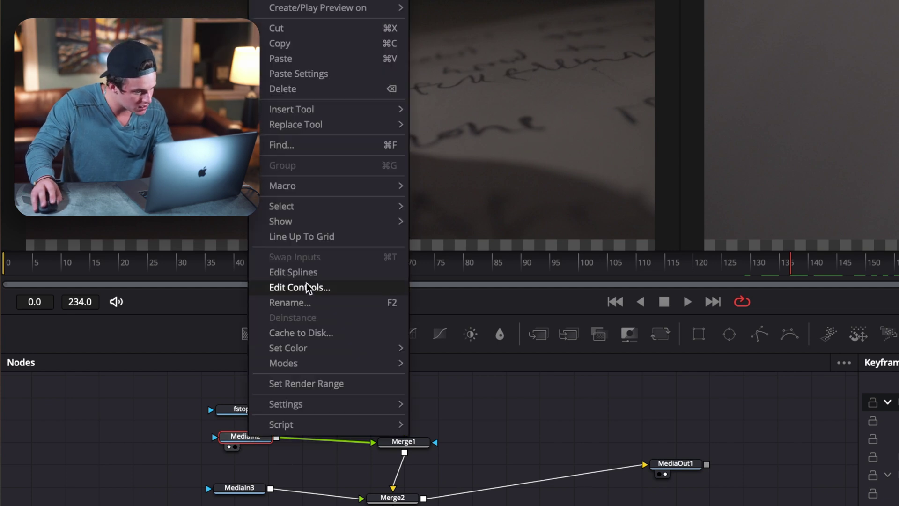
left_click(315, 301)
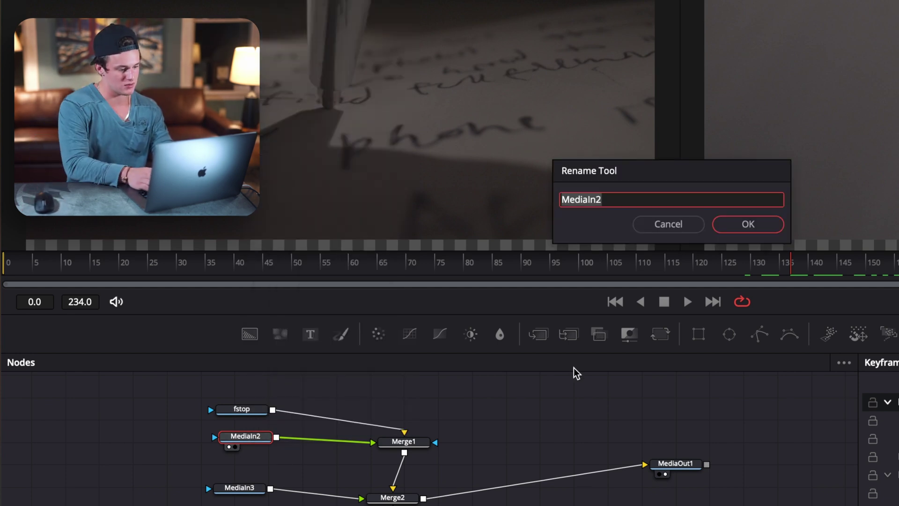
key("Return")
Rename the MediaIn3 node as bookmaskshot
right_click(239, 488)
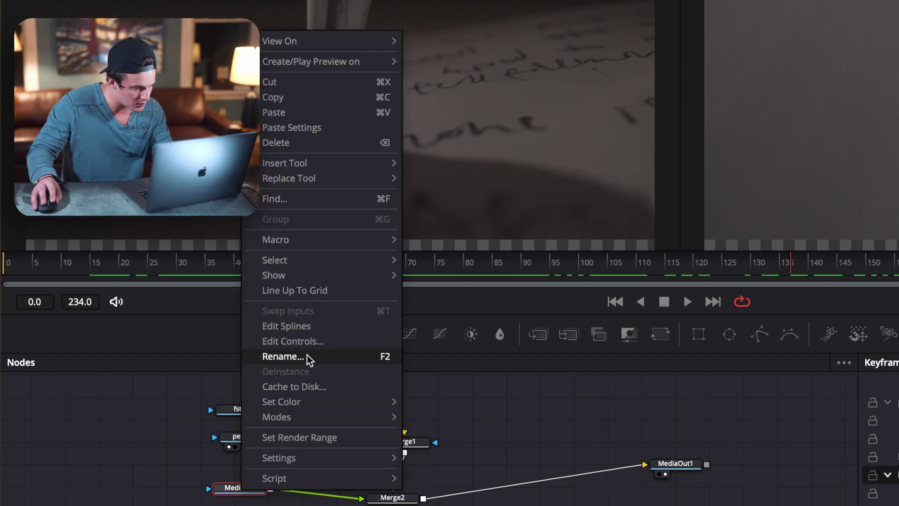
left_click(338, 357)
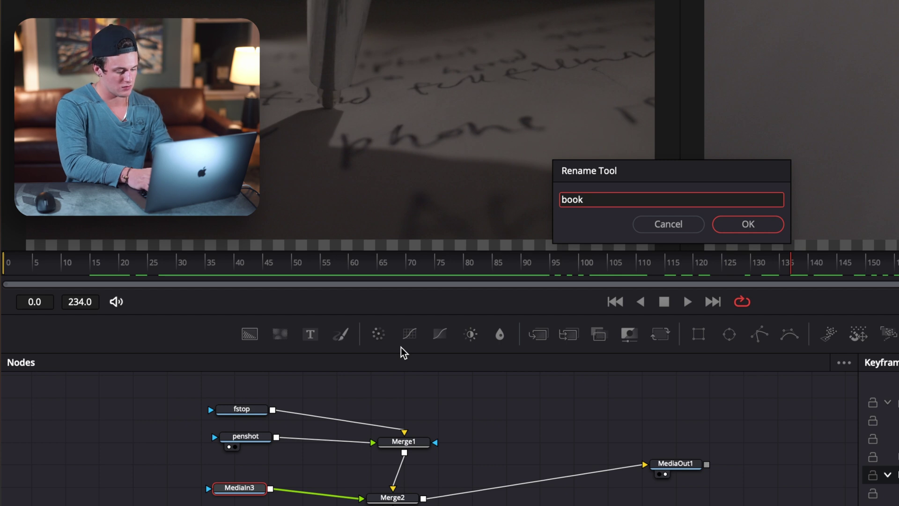
key("Return")
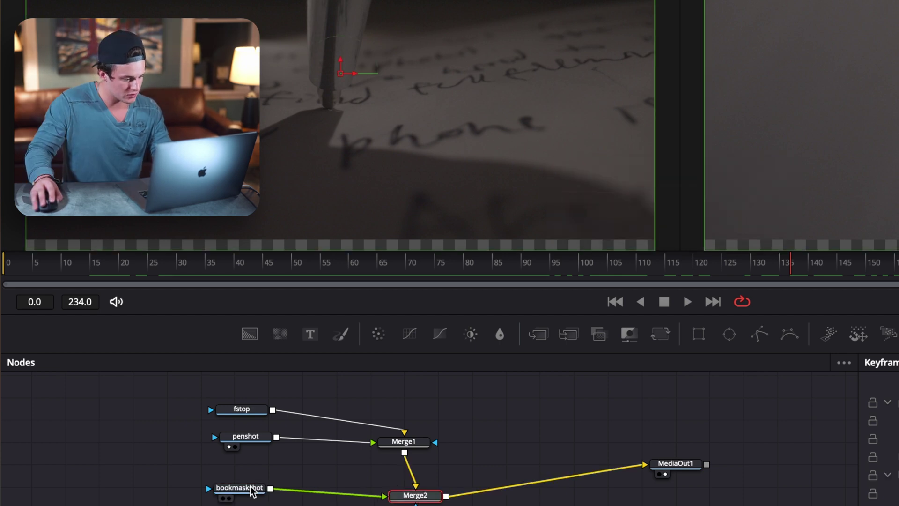
Add an unconnected Polygon mask node at frame 78 and arrange it with the bookmaskshot node
left_click(252, 489)
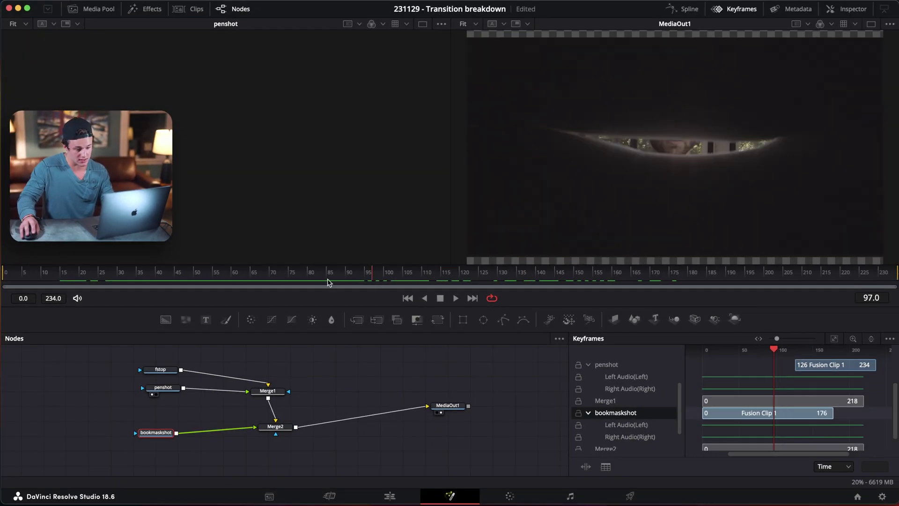
left_click_drag(328, 282, 300, 279)
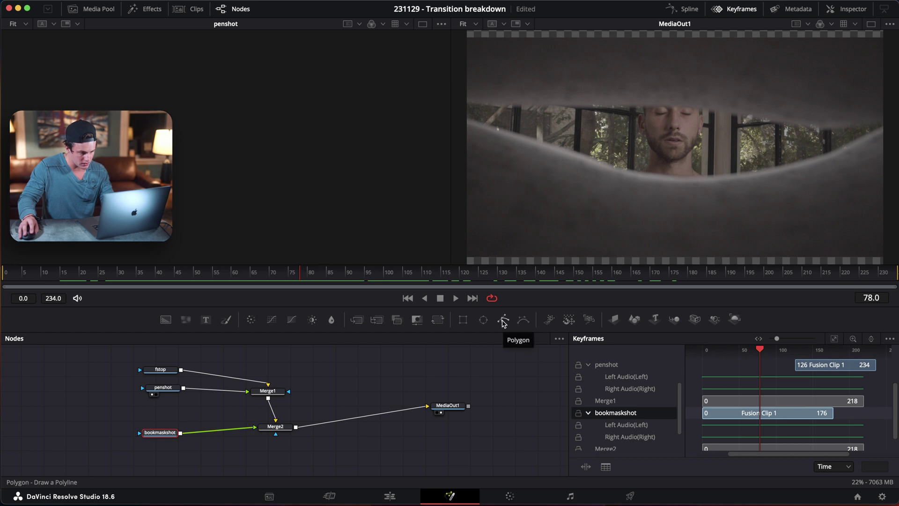
left_click(503, 320)
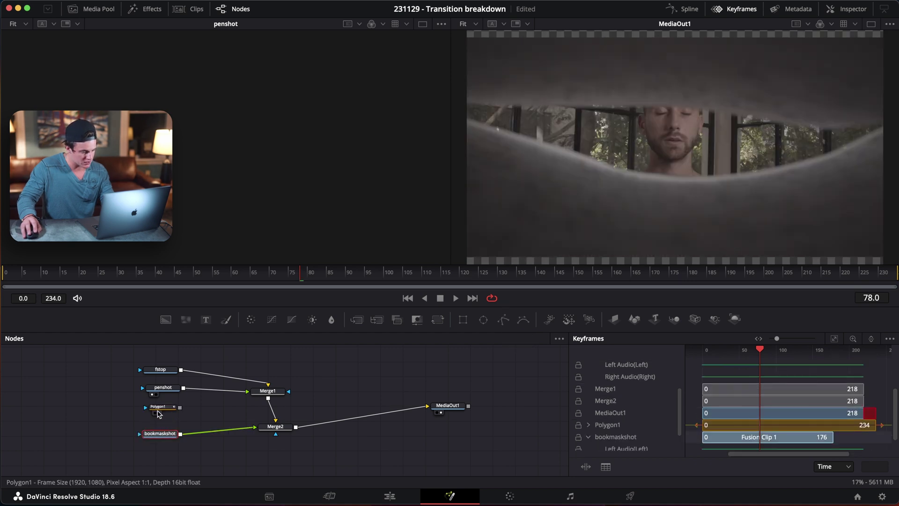
left_click_drag(155, 434, 139, 438)
At frame 95, start the Polygon1 outline at the book opening's left corner and plot points along its lower edge
left_click_drag(370, 273, 357, 295)
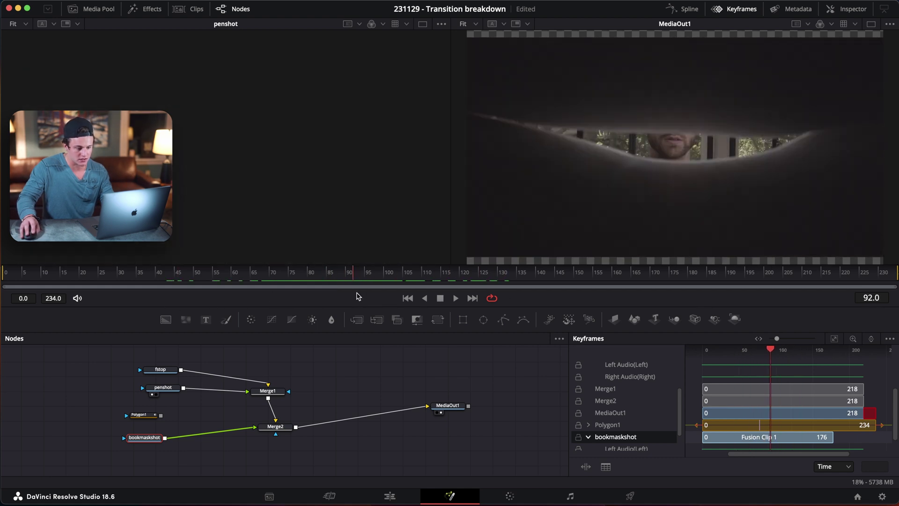
left_click(141, 415)
scroll(531, 146, "up", 5)
left_click_drag(532, 145, 660, 156)
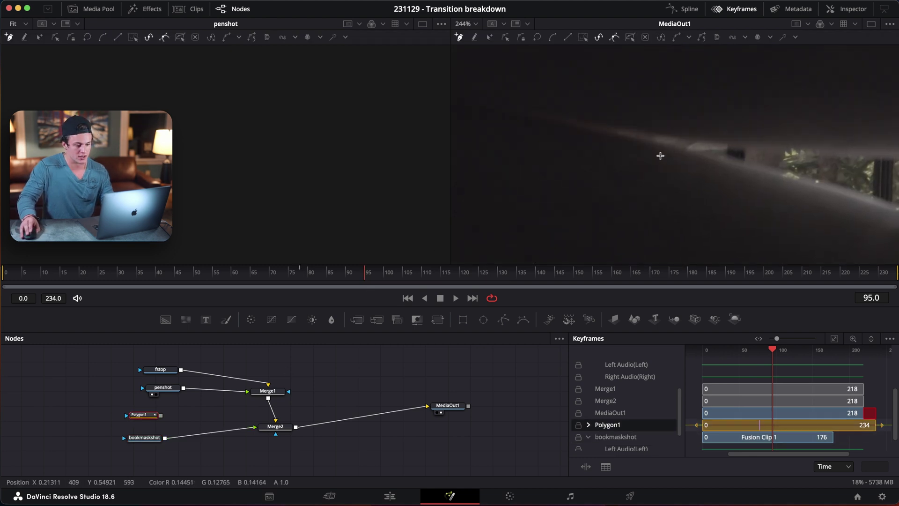
left_click_drag(756, 168, 639, 139)
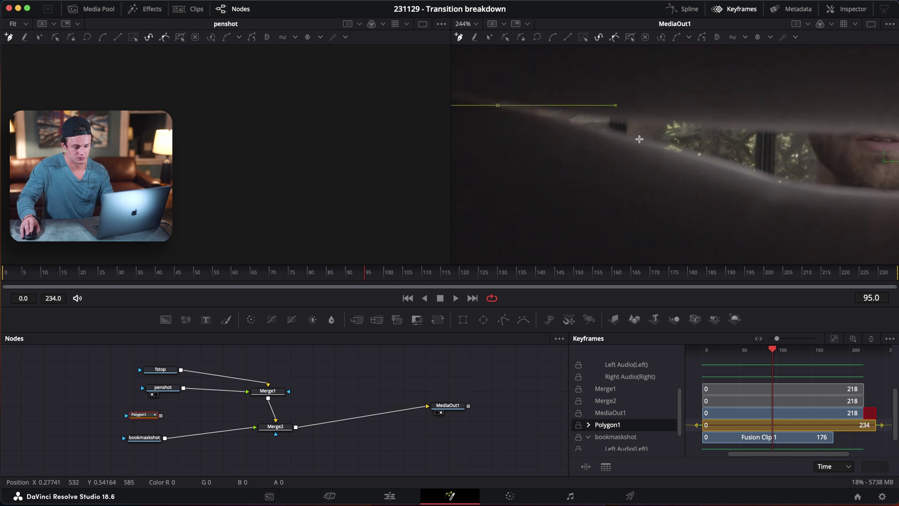
left_click(742, 167)
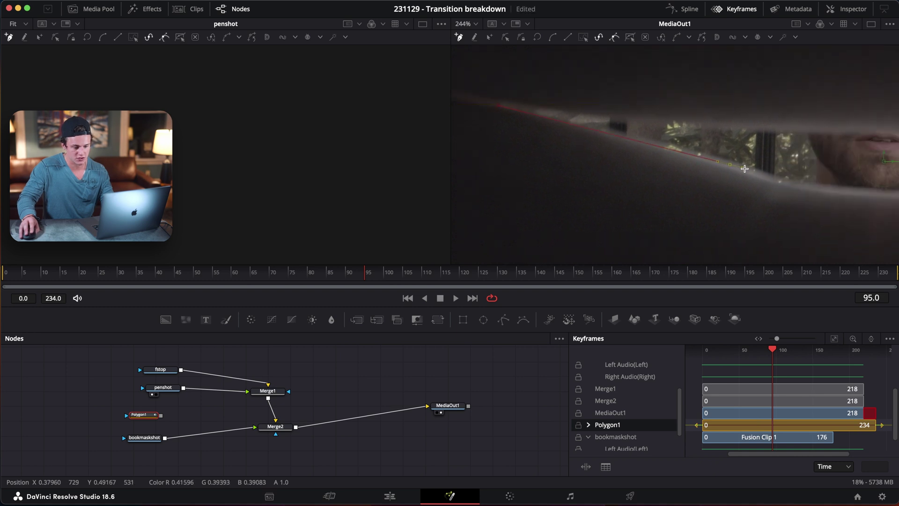
left_click_drag(797, 186, 689, 144)
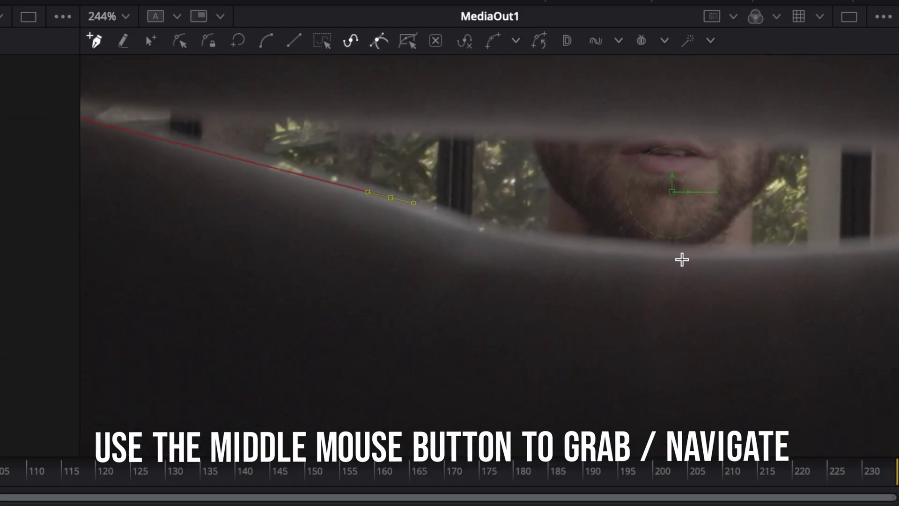
Continue the Polygon1 outline along the rest of the opening's lower edge and back across its upper edge to close it
mouse_move(720, 224)
left_mouse_down()
mouse_move(745, 230)
mouse_move(721, 233)
left_mouse_up()
left_click_drag(689, 269, 533, 284)
key("ctrl+z")
left_click_drag(625, 277, 663, 270)
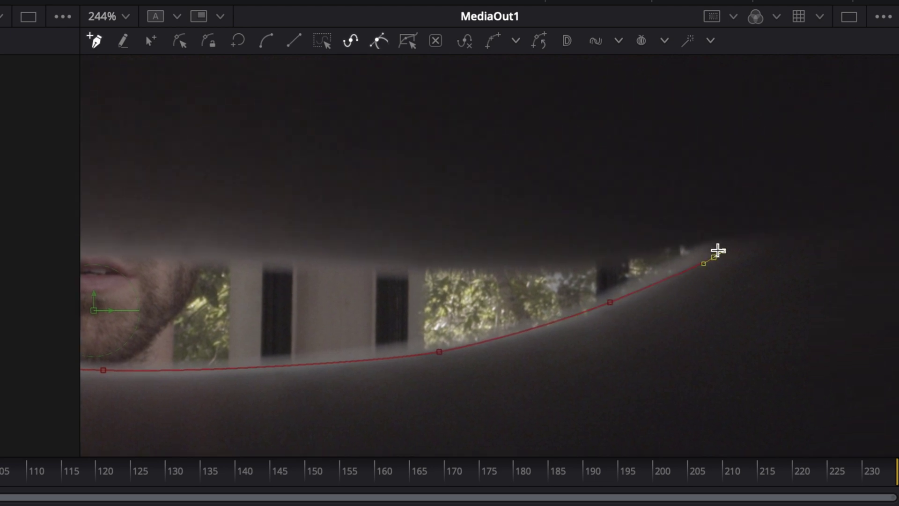
left_click_drag(553, 263, 401, 267)
left_click(412, 282)
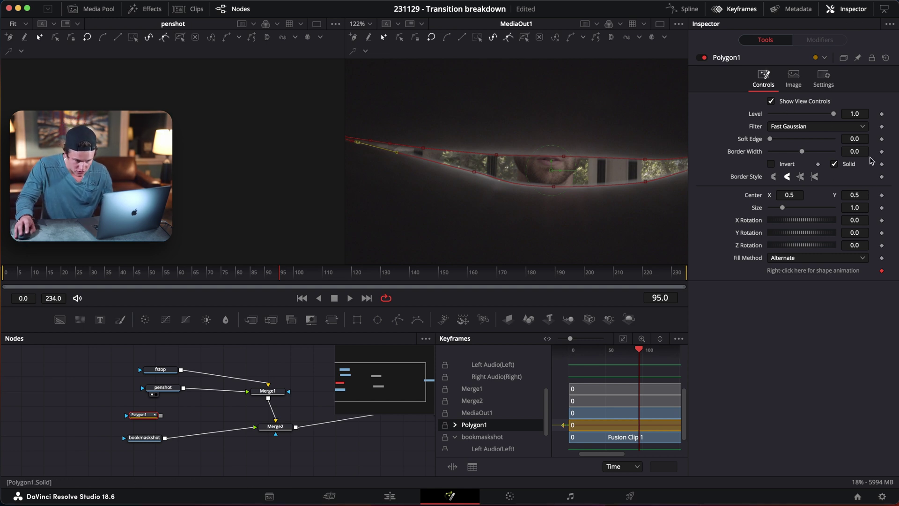
Keyframe Polygon1's Center and Size at frame 95, and enlarge the mask to a size of 1.693 at frame 86
left_click(882, 195)
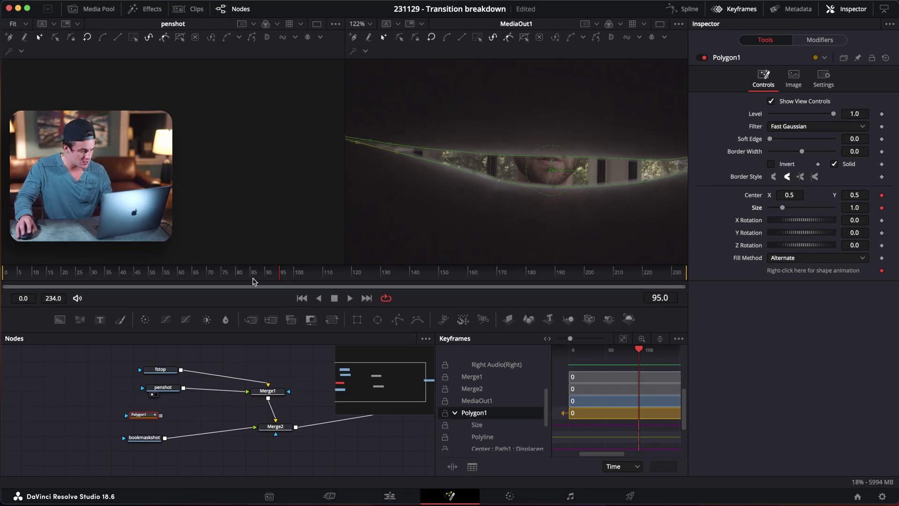
left_click_drag(281, 271, 254, 277)
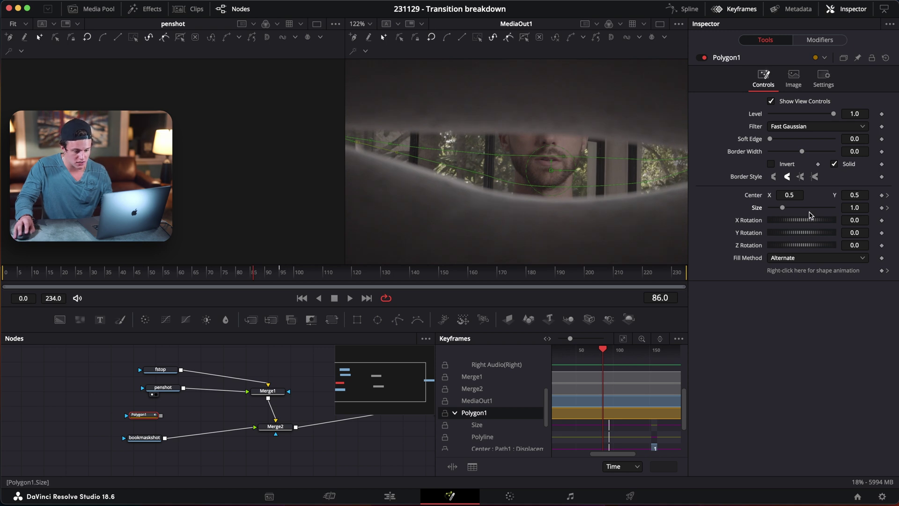
left_click_drag(787, 209, 786, 209)
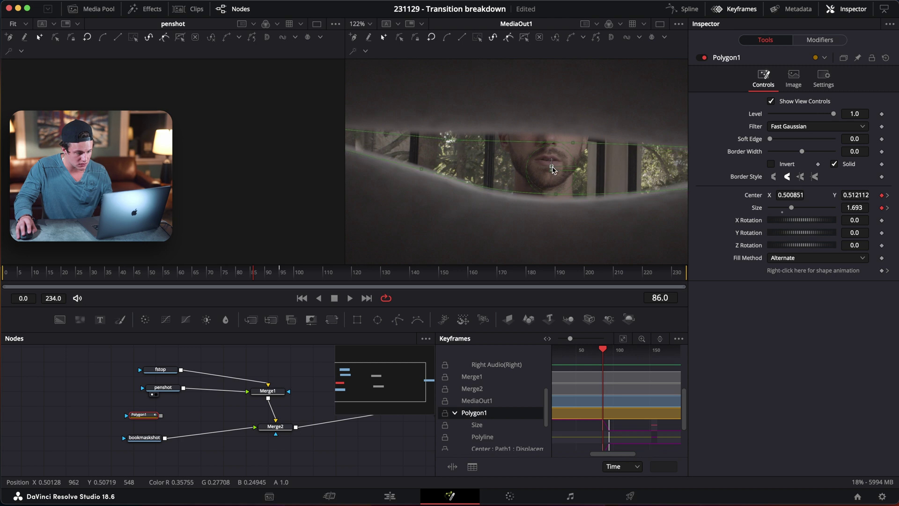
At frame 86, reposition the Polygon1 points and curve handles to follow the book opening's upper and lower edges
left_click_drag(528, 178, 576, 190)
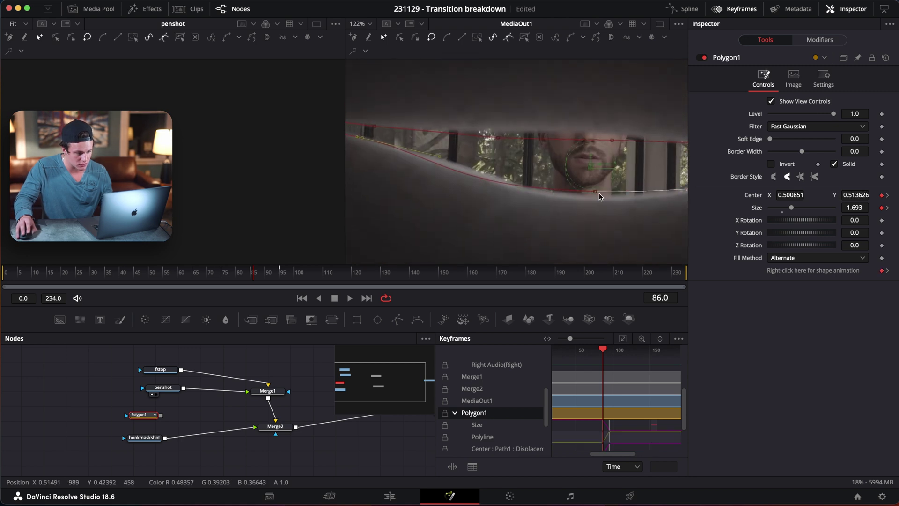
scroll(581, 213, "left", 4)
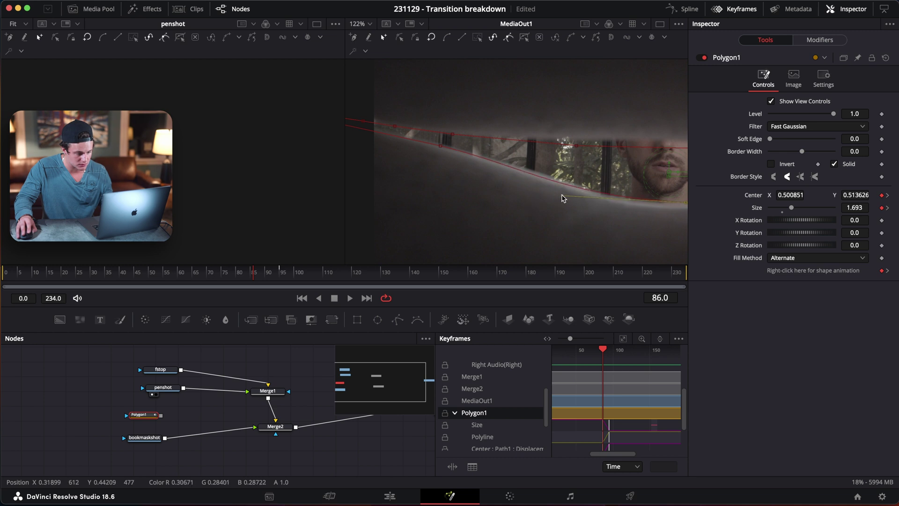
scroll(563, 198, "up", 5)
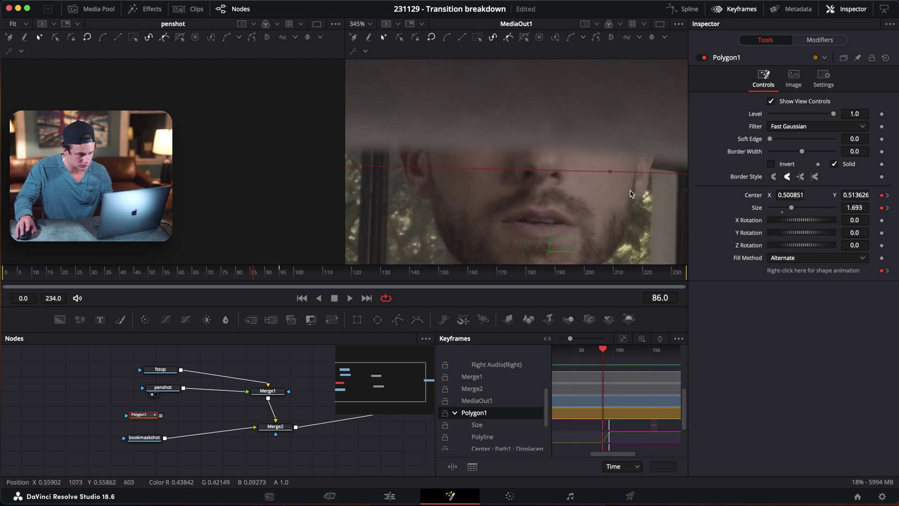
scroll(631, 193, "down", 5)
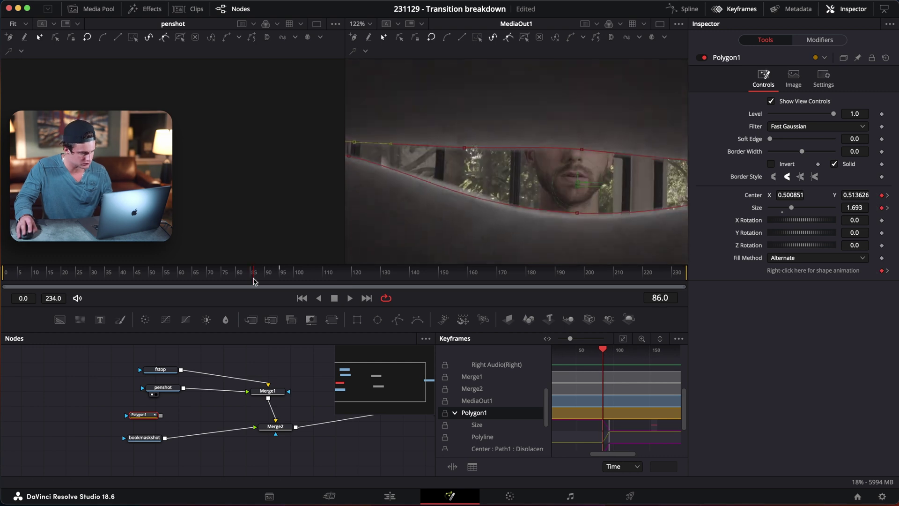
At frame 76, set Polygon1's size to 2.835 and reshape its lower edge to follow the opening toward the image's left side
left_click_drag(254, 281, 224, 276)
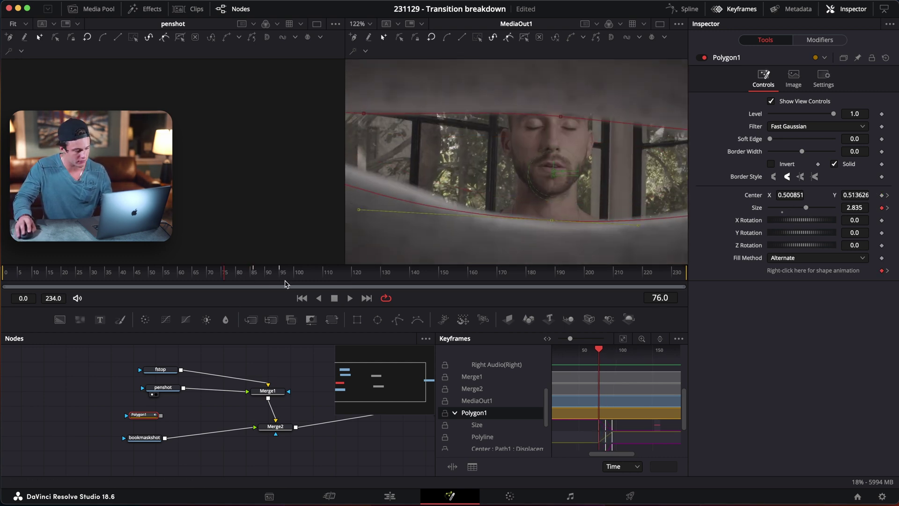
scroll(464, 219, "left", 5)
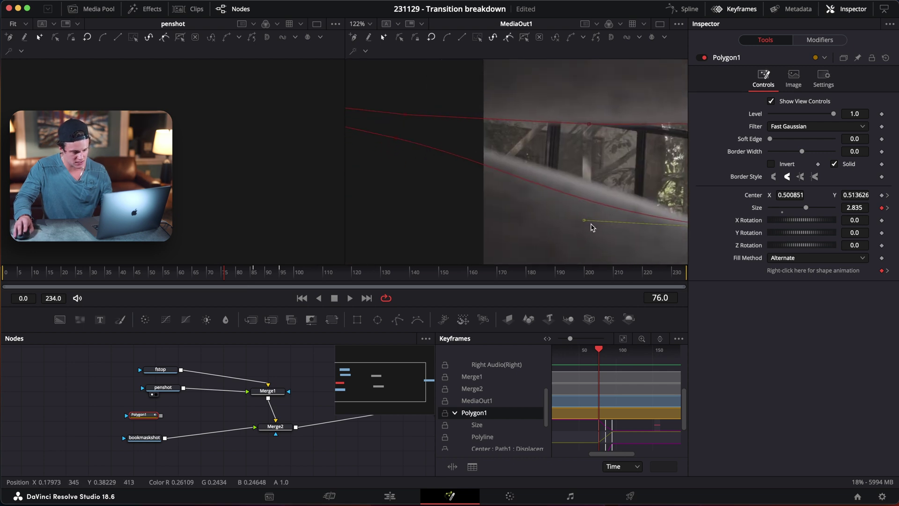
left_click_drag(584, 224, 501, 230)
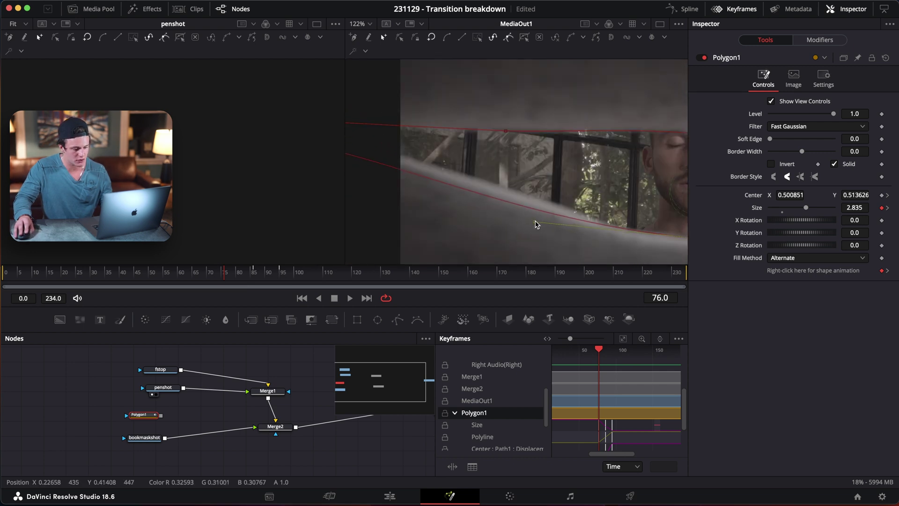
scroll(529, 217, "left", 4)
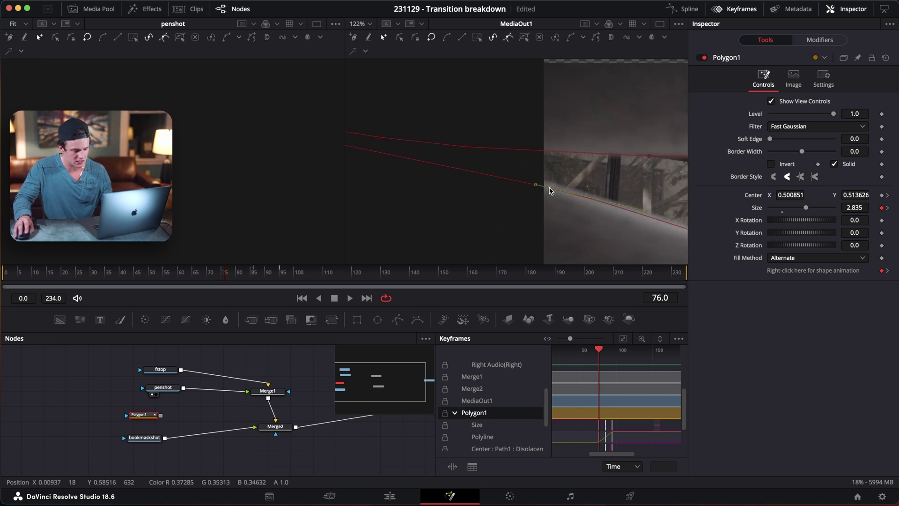
scroll(554, 192, "right", 5)
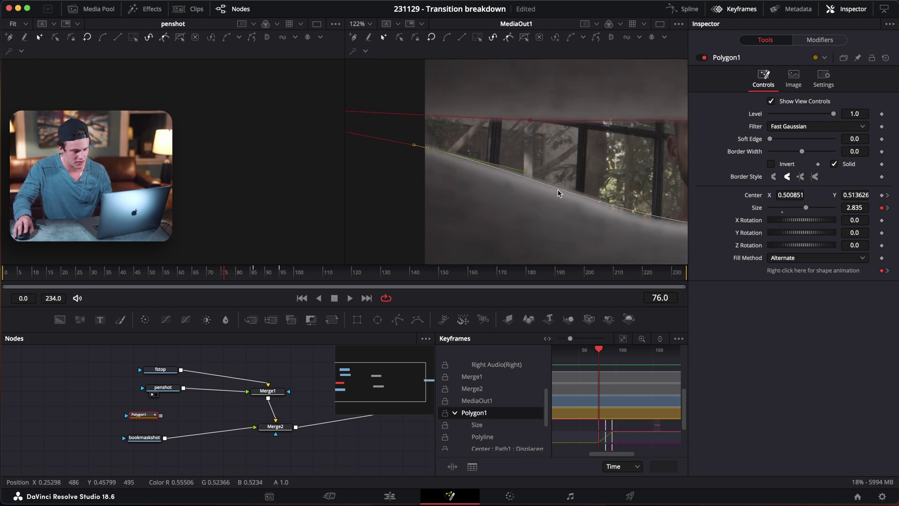
Refine Polygon1's upper edge and remaining lower curve at frame 76 to match the book opening
scroll(558, 193, "up", 3)
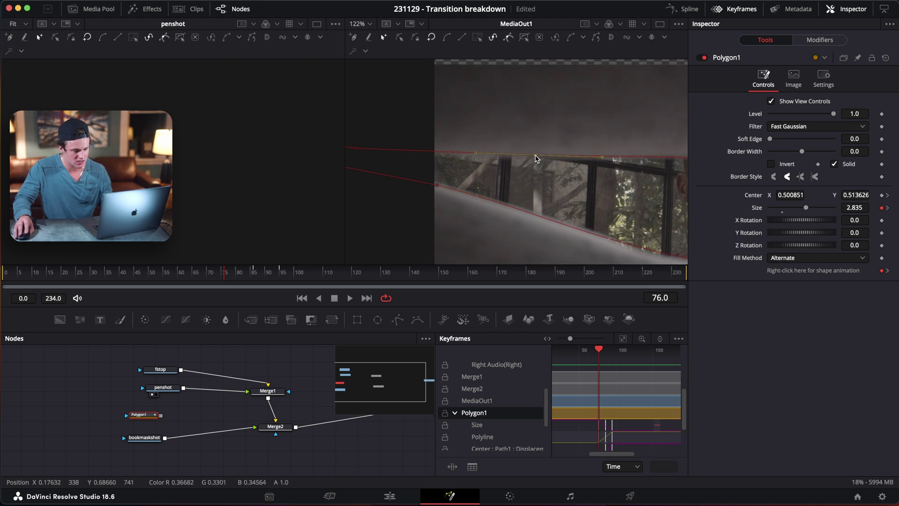
scroll(536, 158, "right", 6)
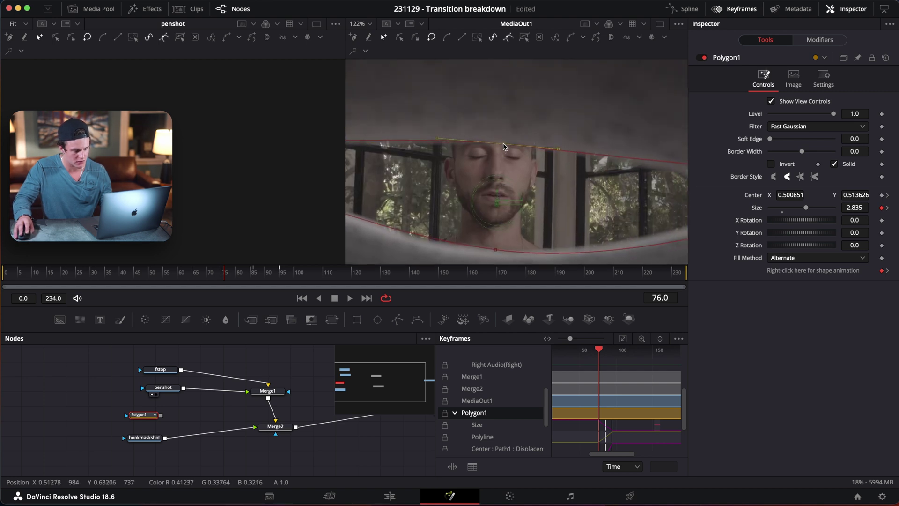
scroll(596, 151, "right", 8)
scroll(530, 189, "left", 8)
key("equal")
left_click(651, 206)
scroll(645, 232, "left", 5)
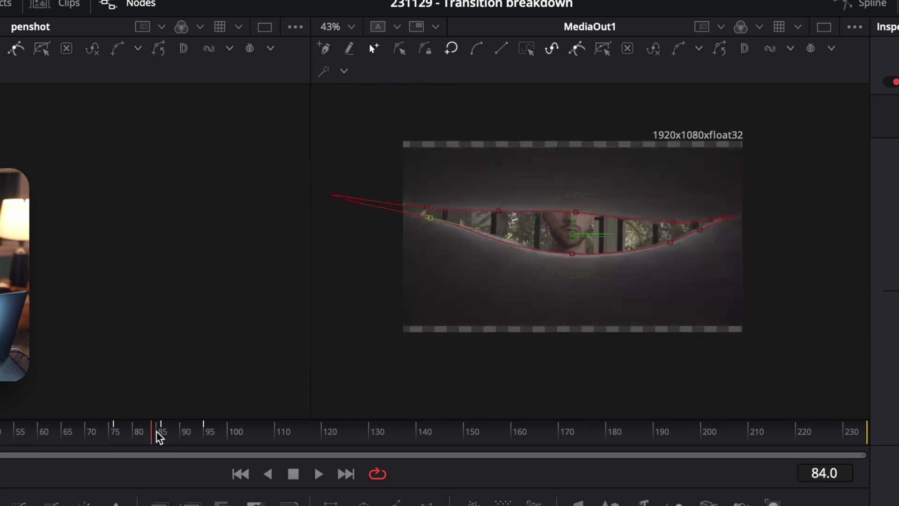
At frame 56, reshape Polygon1's upper edge above the man's head to match the wider book opening
left_click_drag(157, 432, 18, 431)
scroll(685, 275, "up", 5)
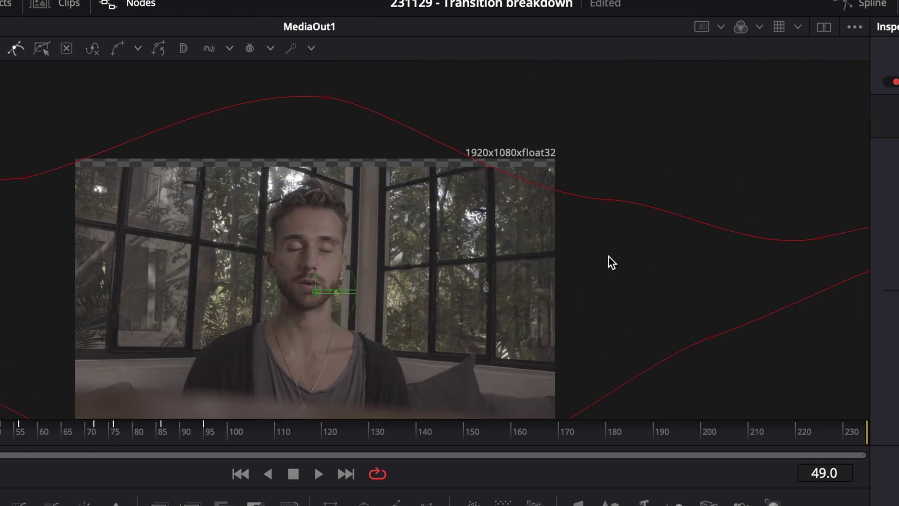
left_click(302, 417)
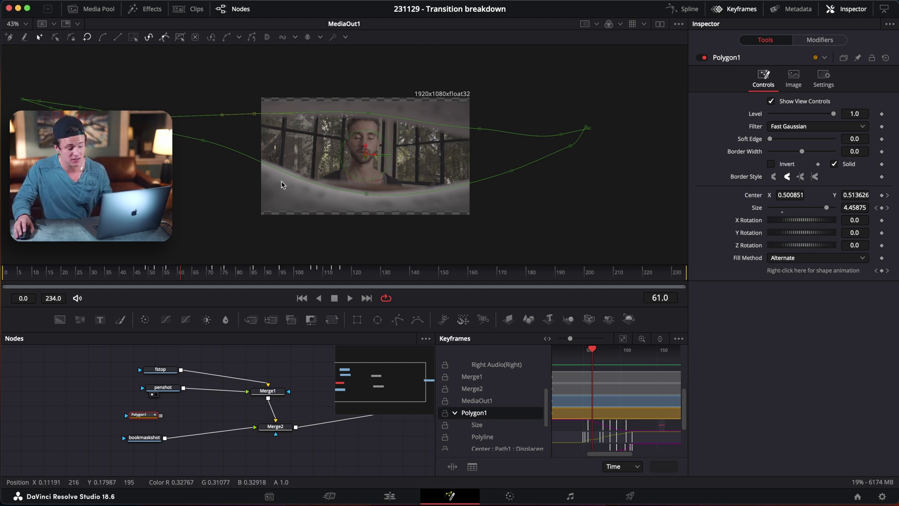
Connect Polygon1 to bookmaskshot as its mask and move the bookmaskshot node slightly lower
scroll(280, 143, "up", 5)
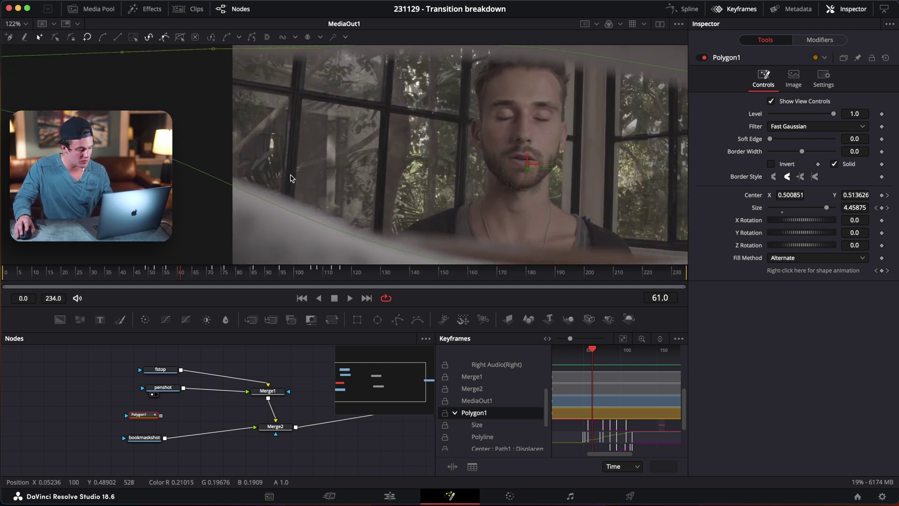
left_click_drag(203, 164, 191, 250)
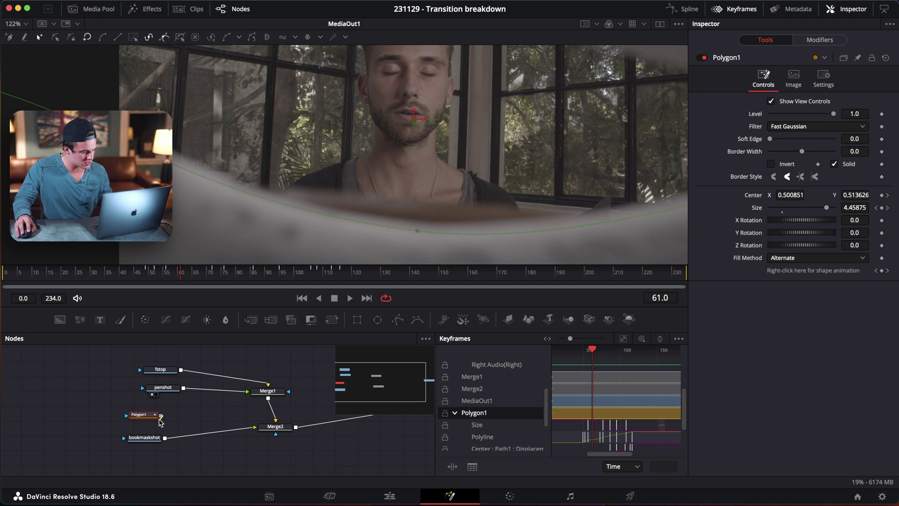
left_click_drag(160, 415, 144, 432)
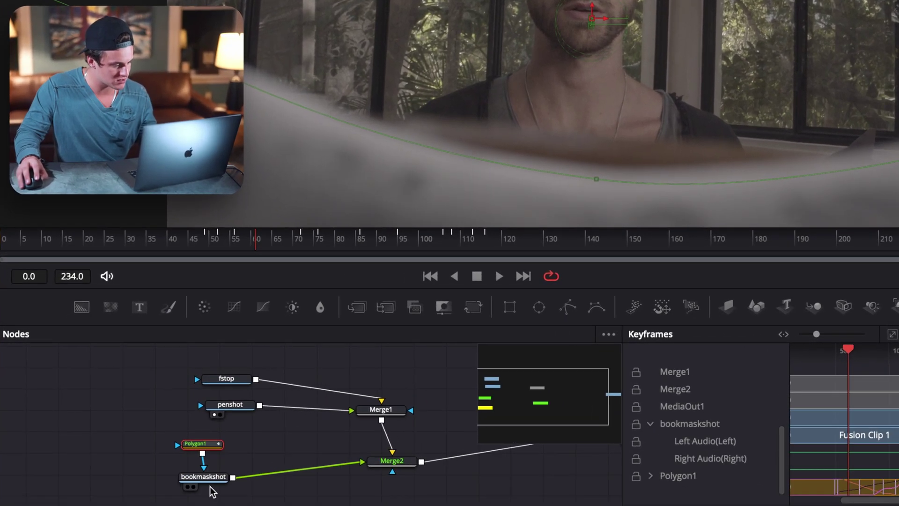
left_click_drag(202, 477, 193, 487)
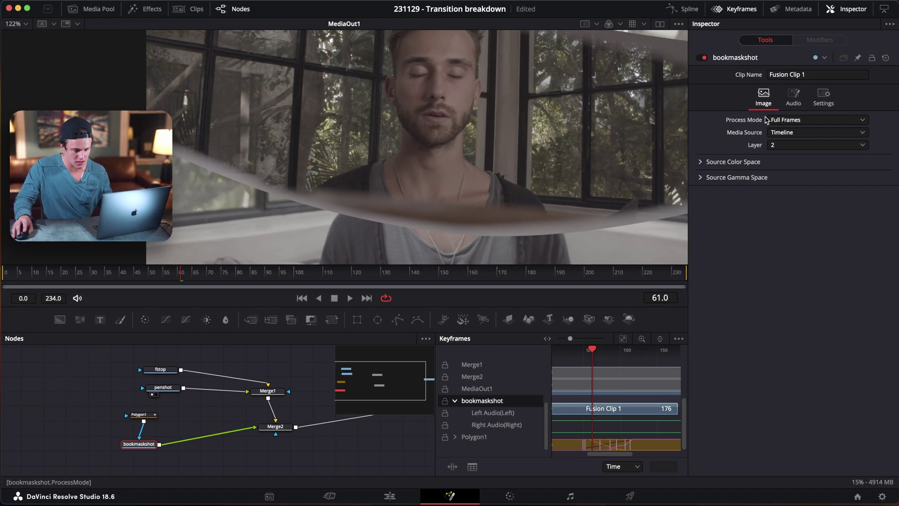
Invert the Polygon1 mask, set its soft edge to 0.0094, and check the result across the closing book frames
left_click(138, 415)
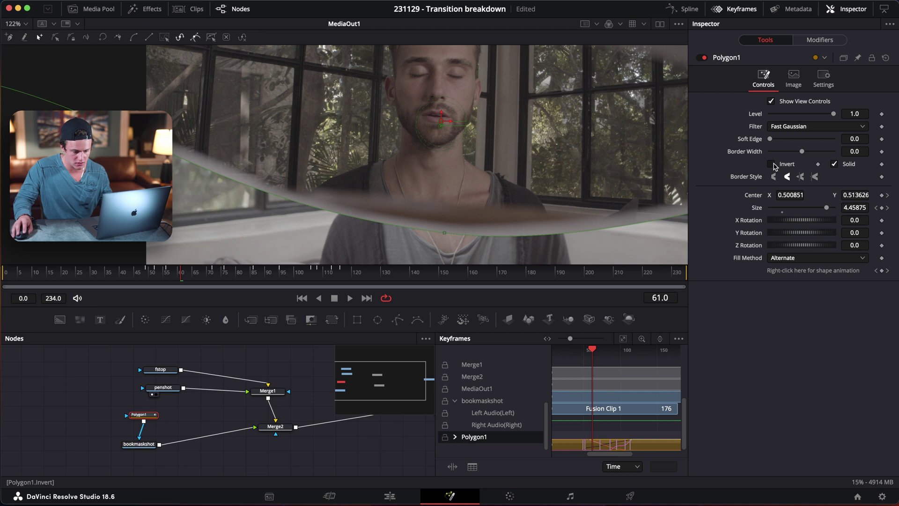
left_click(772, 165)
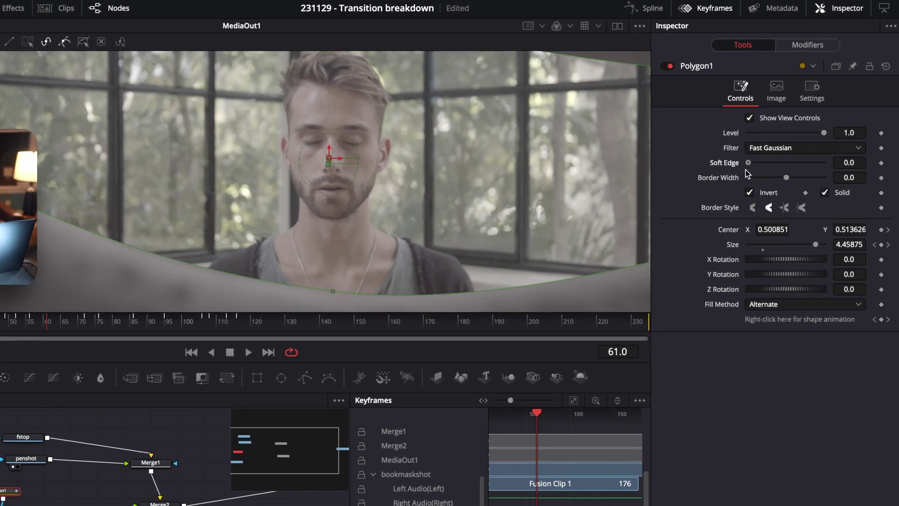
left_click_drag(746, 170, 754, 171)
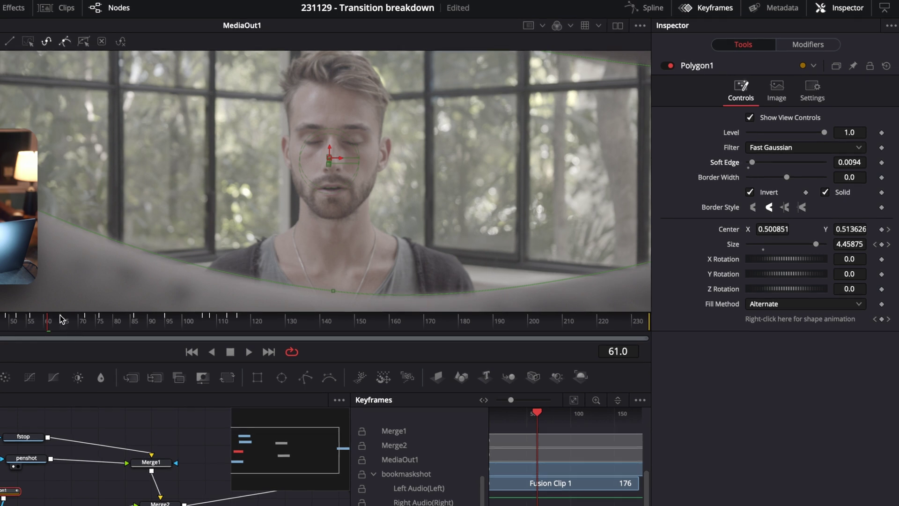
left_click_drag(60, 317, 135, 315)
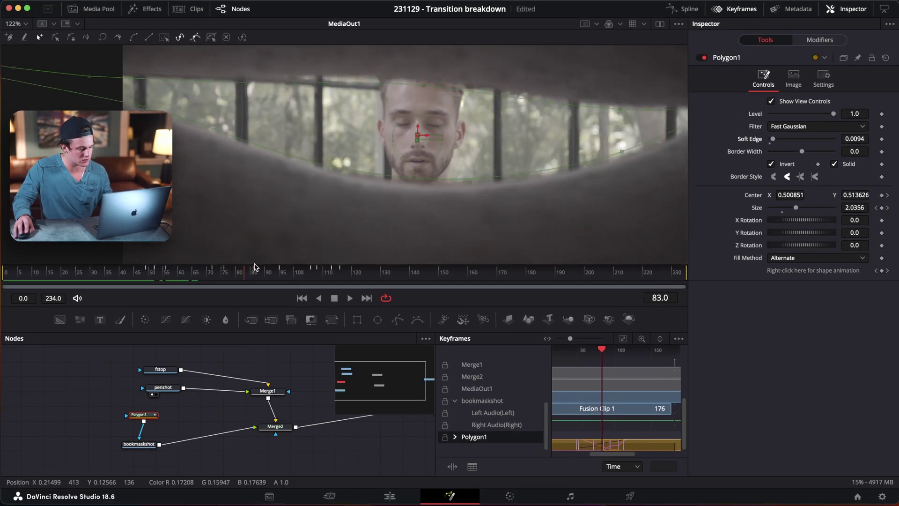
left_click_drag(254, 267, 330, 276)
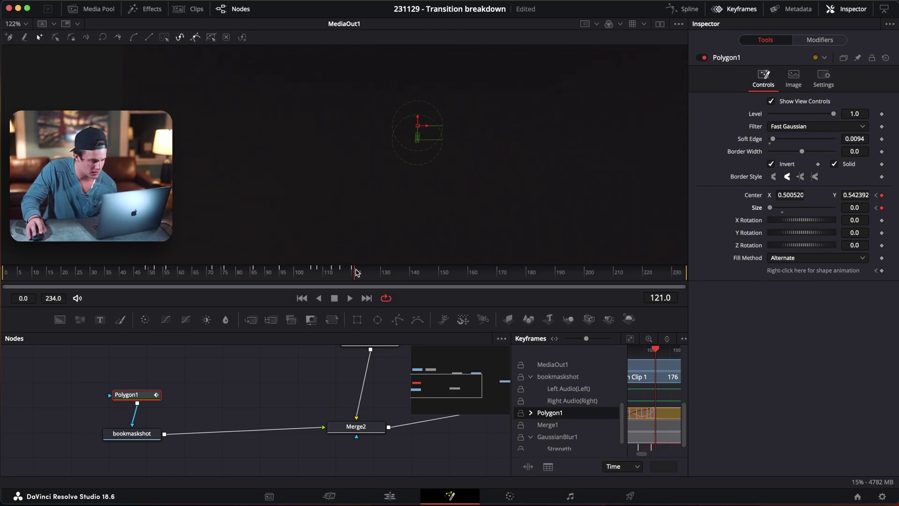
Center Polygon1 at X 0.501041, Y 0.542392 on the remaining slit at frame 120, and keyframe its size to 0.0 at frame 121
left_click_drag(355, 271, 350, 270)
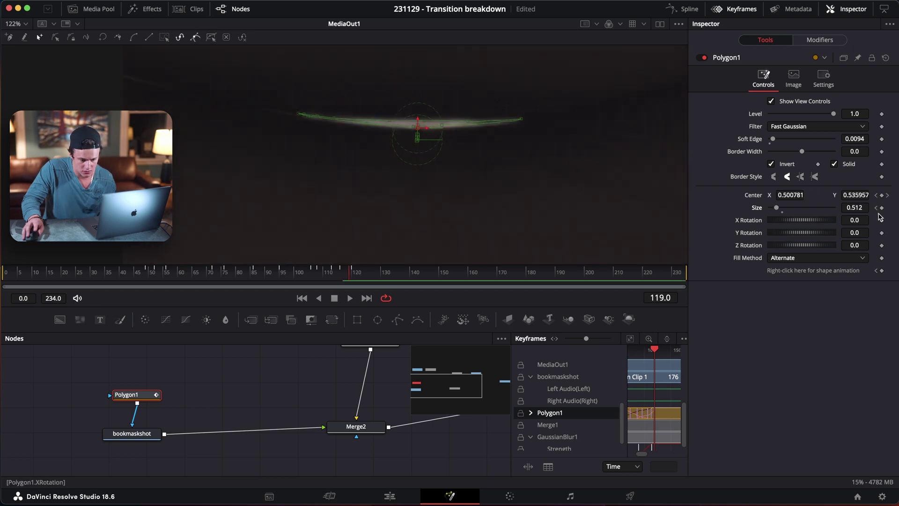
left_click(354, 273)
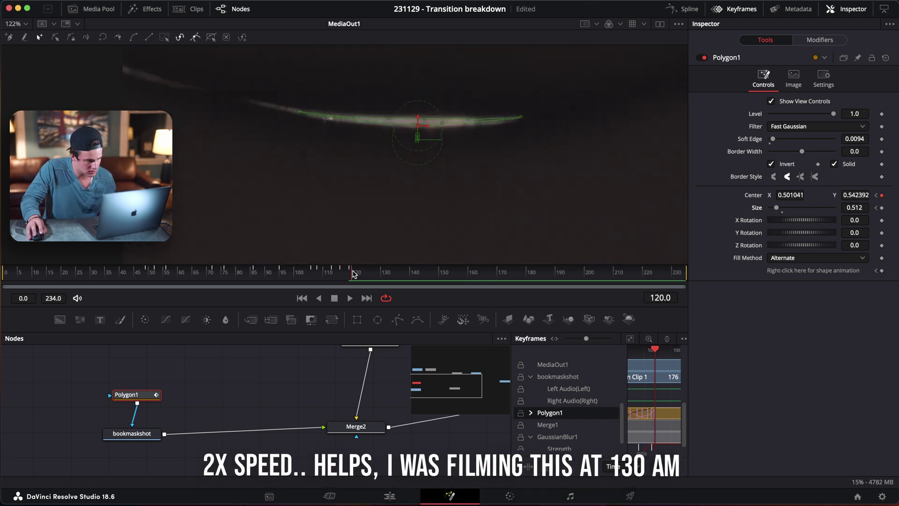
left_click(354, 272)
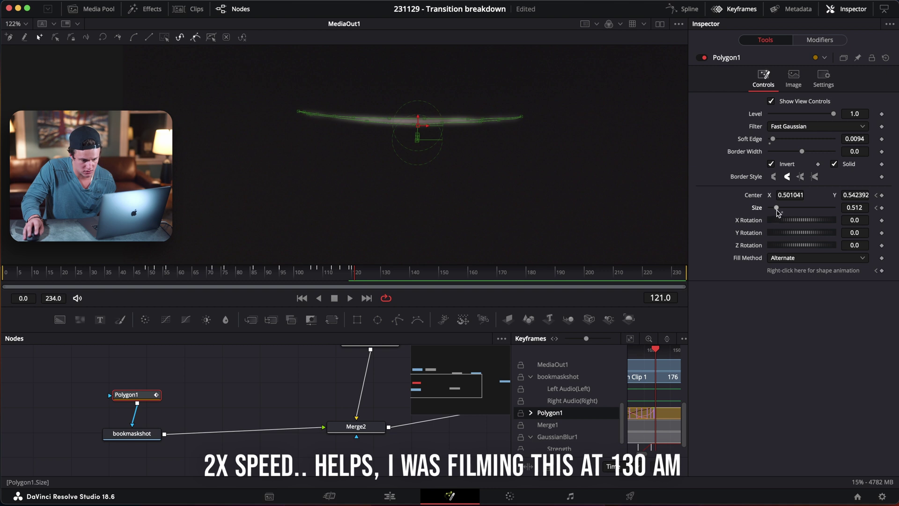
left_click_drag(777, 208, 643, 222)
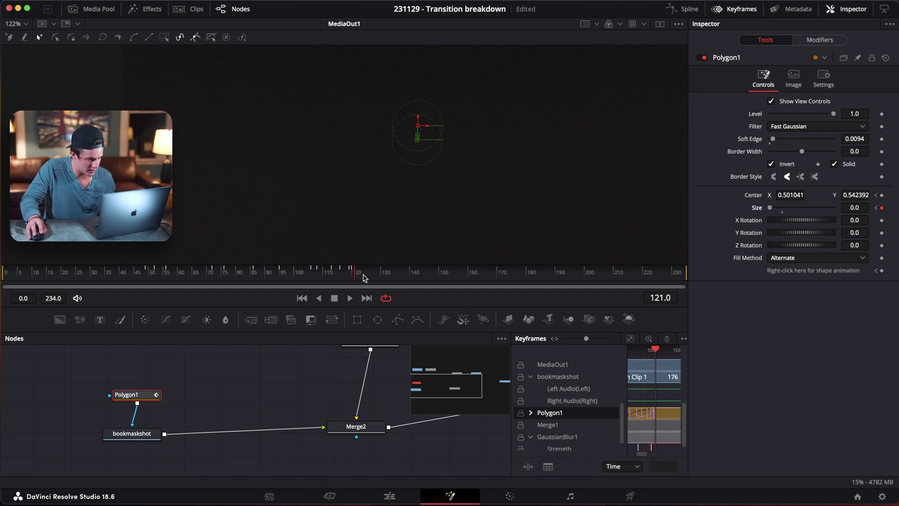
Play back the closing-book transition and inspect the Merge2 and Polygon1 nodes at frame 156
left_click_drag(365, 278, 343, 273)
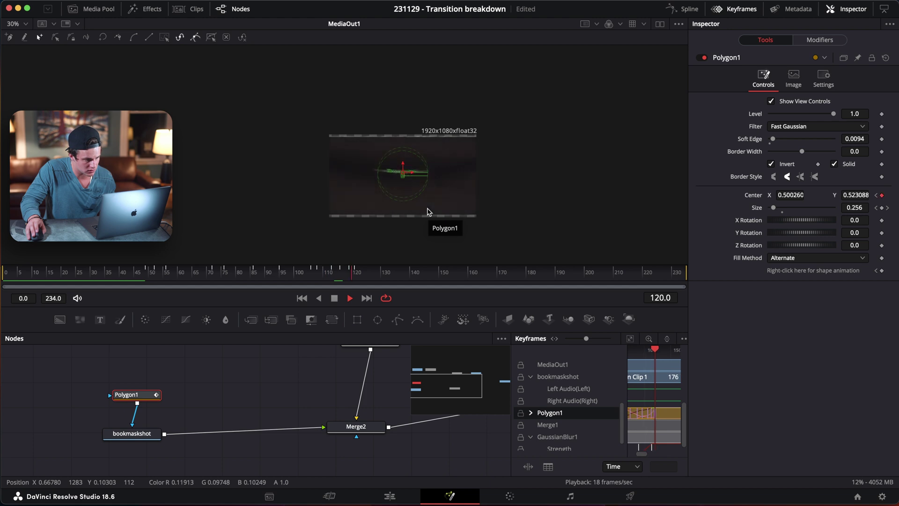
scroll(422, 198, "up", 5)
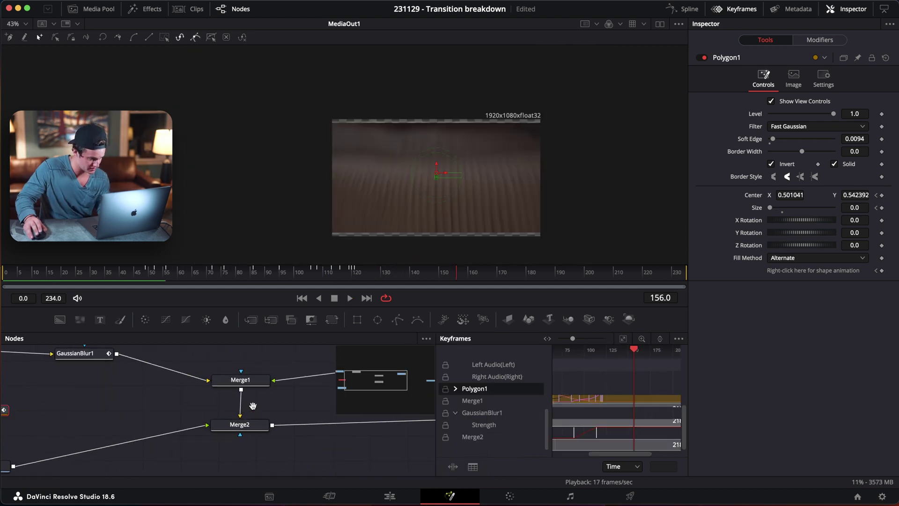
left_click_drag(253, 405, 321, 446)
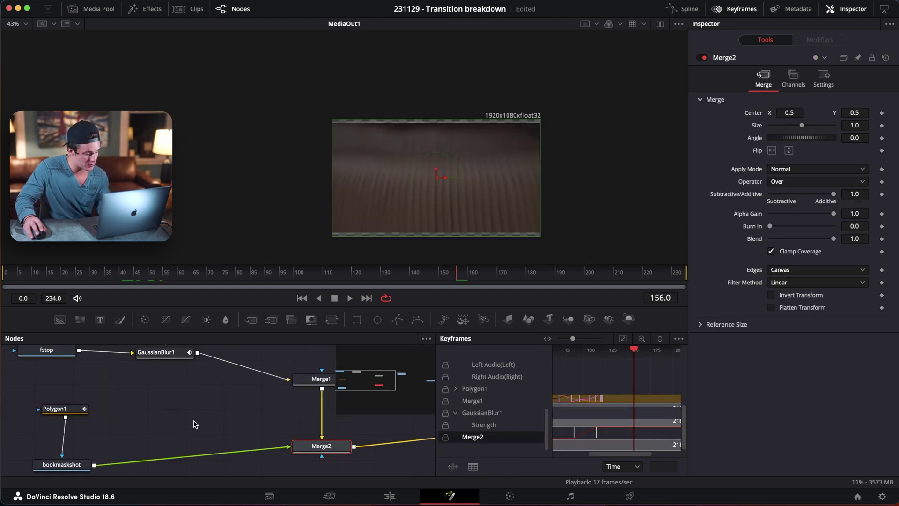
left_click(54, 409)
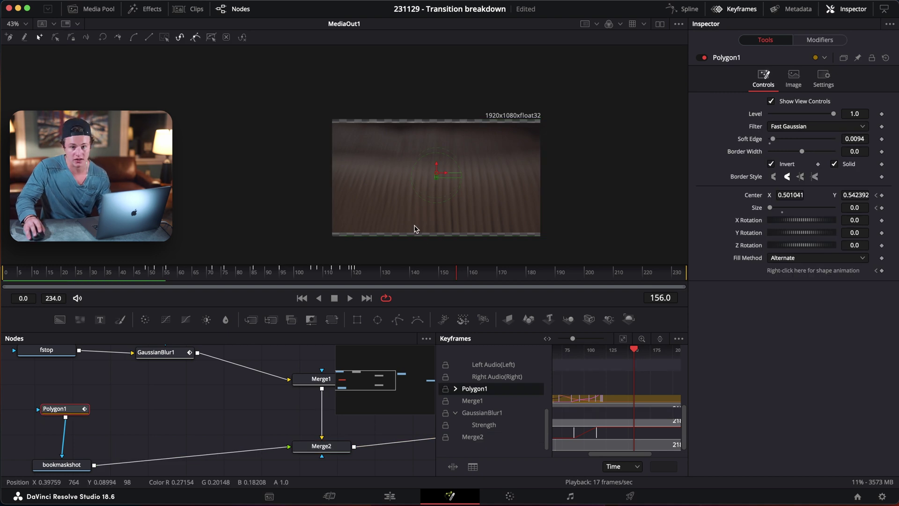
scroll(438, 212, "down", 1)
scroll(431, 214, "up", 1)
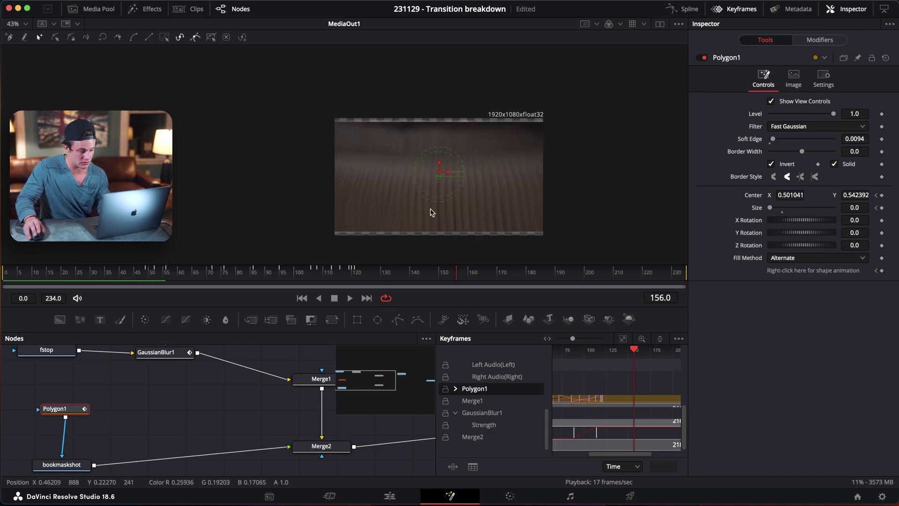
Keyframe Polygon1's size at 0.0 on frame 156 and raise the size to 2.756 on frame 157
left_click_drag(431, 210, 434, 181)
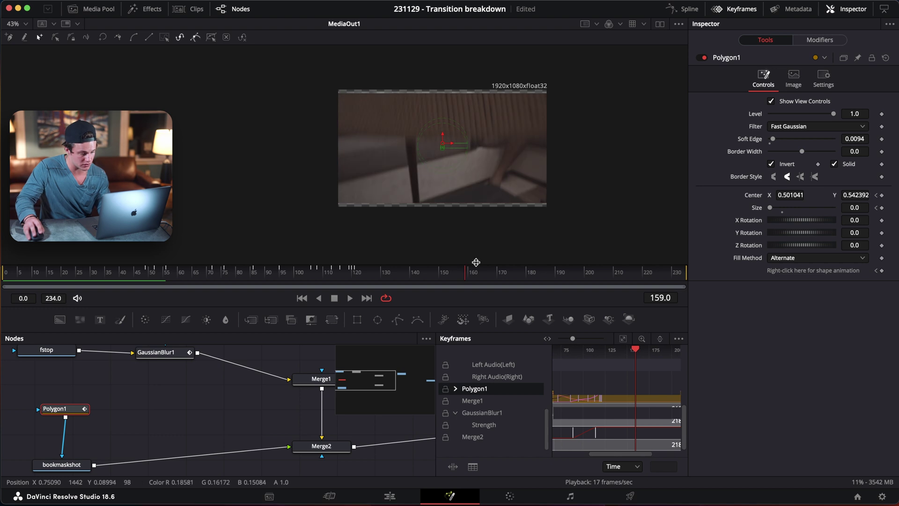
left_click_drag(465, 276, 461, 280)
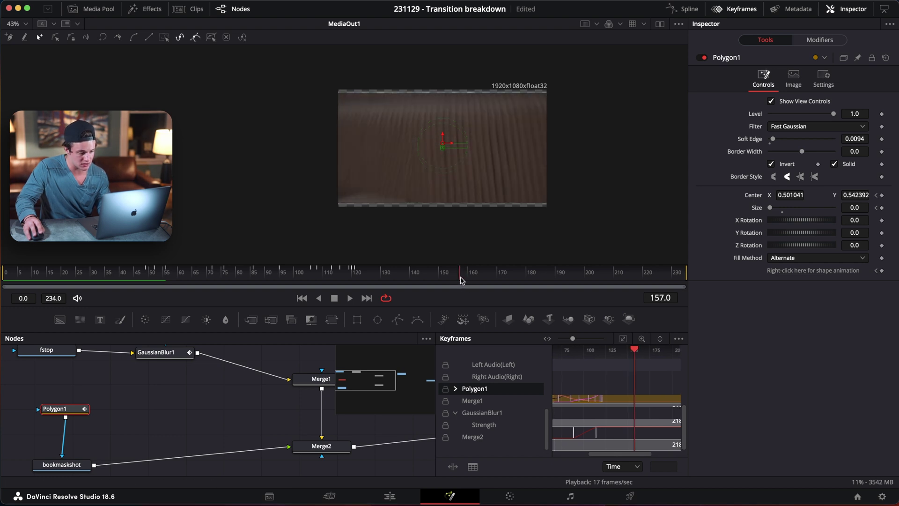
left_click_drag(461, 280, 459, 280)
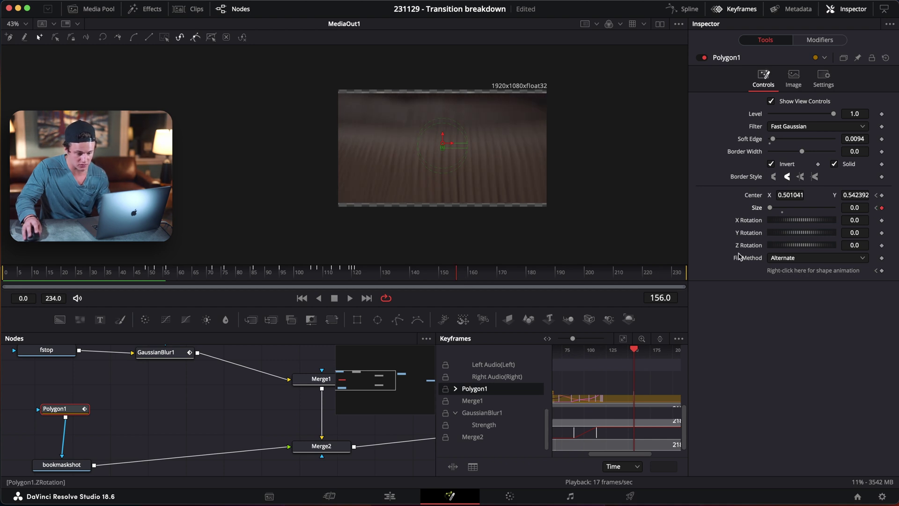
left_click_drag(458, 272, 461, 273)
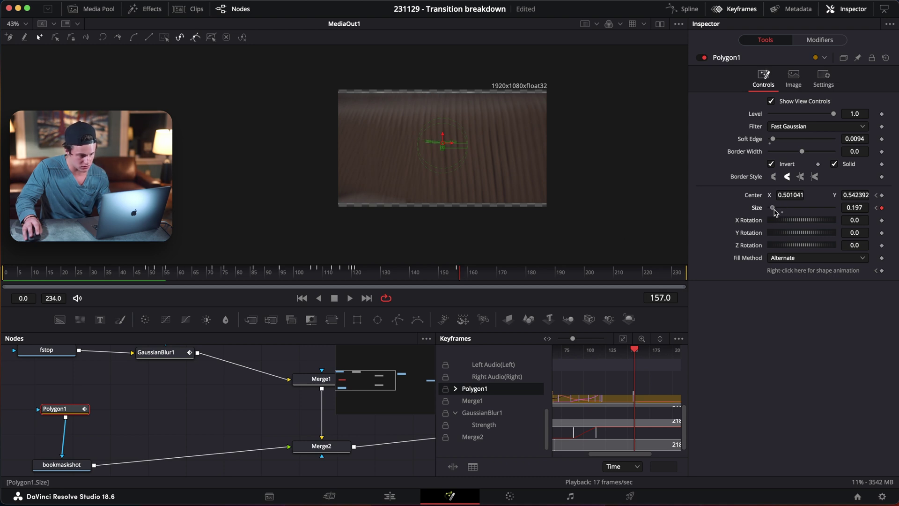
left_click_drag(774, 212, 807, 211)
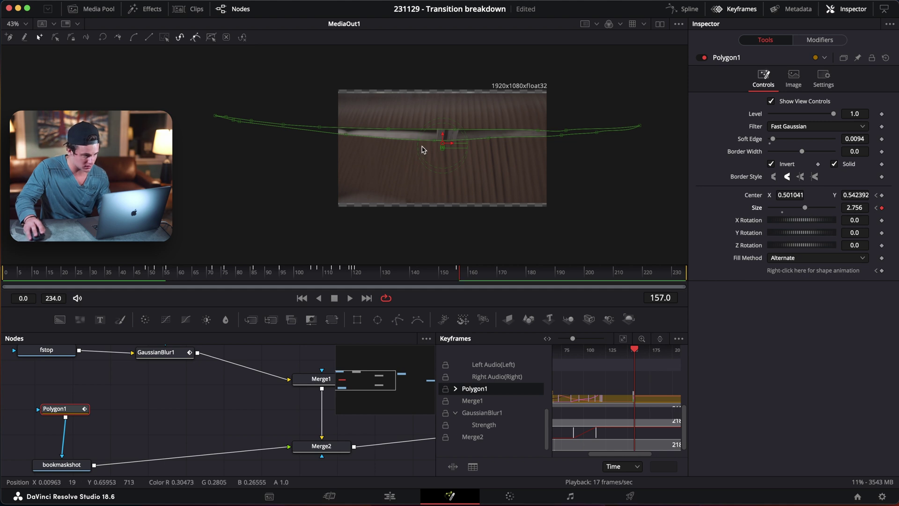
Move Polygon1 to center X 0.445686, Y about -0.237 at frame 157 and reshape its upper edge along the page edge at frames 157 and 159
left_click_drag(444, 146, 432, 237)
left_click(377, 220)
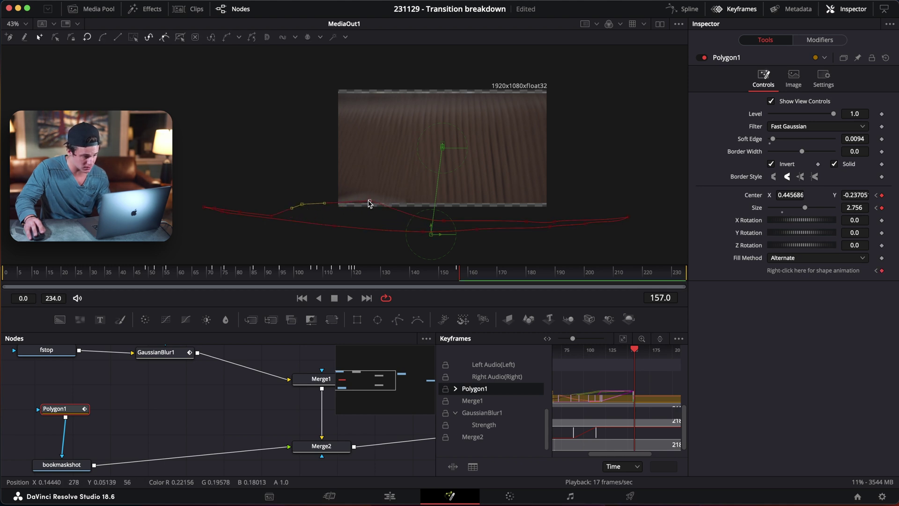
left_click(467, 274)
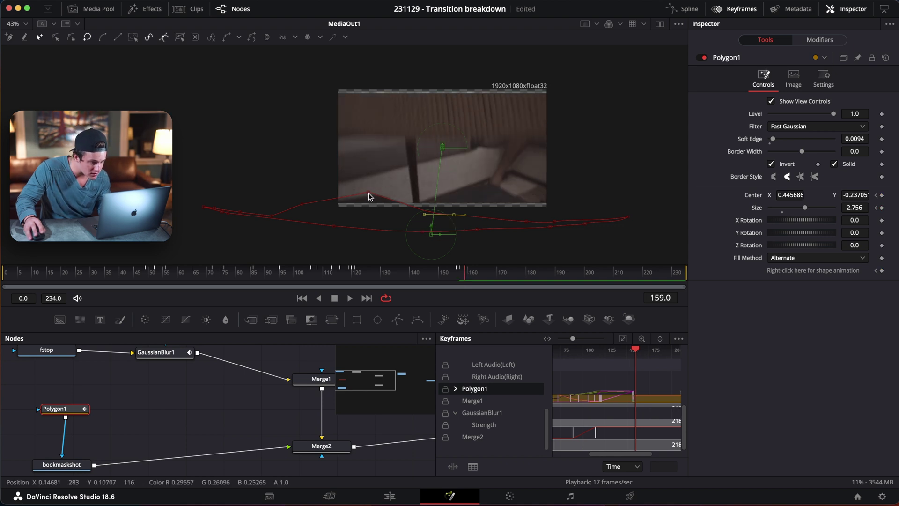
left_click_drag(369, 195, 309, 129)
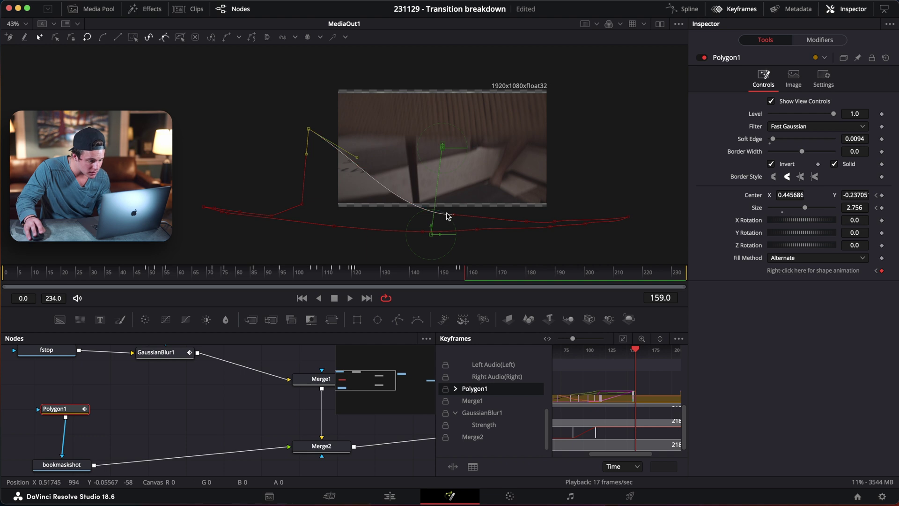
left_click_drag(454, 216, 605, 143)
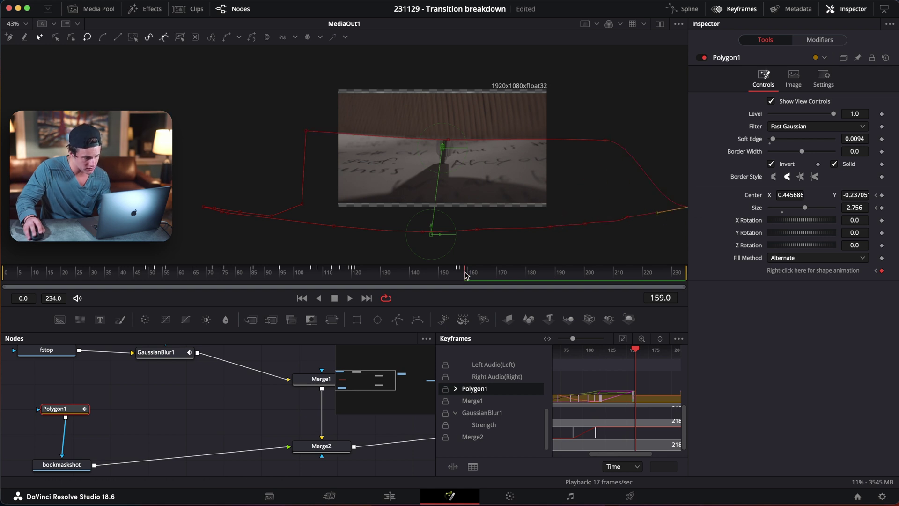
Check the neighbouring frames and refit the mask's upper edge to the page edge at frame 158
key("Left")
key("Left")
key("Right")
key("Right")
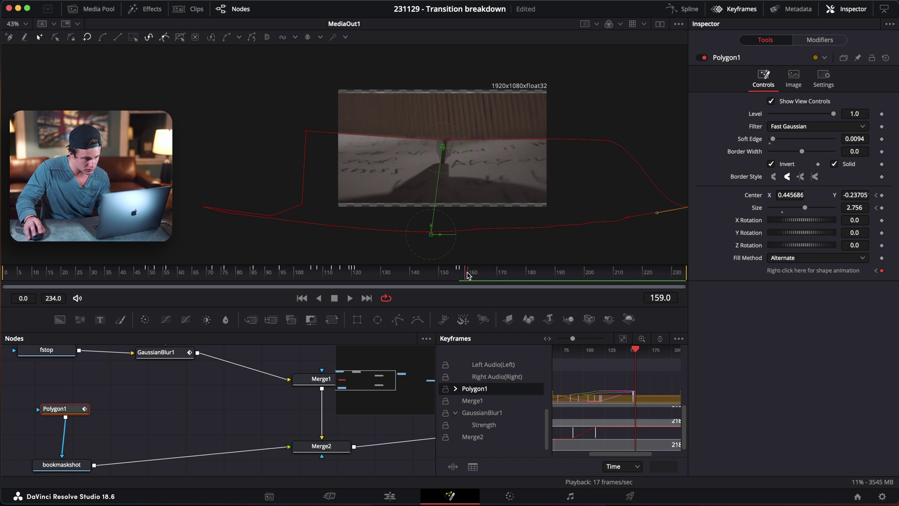
left_click_drag(465, 275, 464, 276)
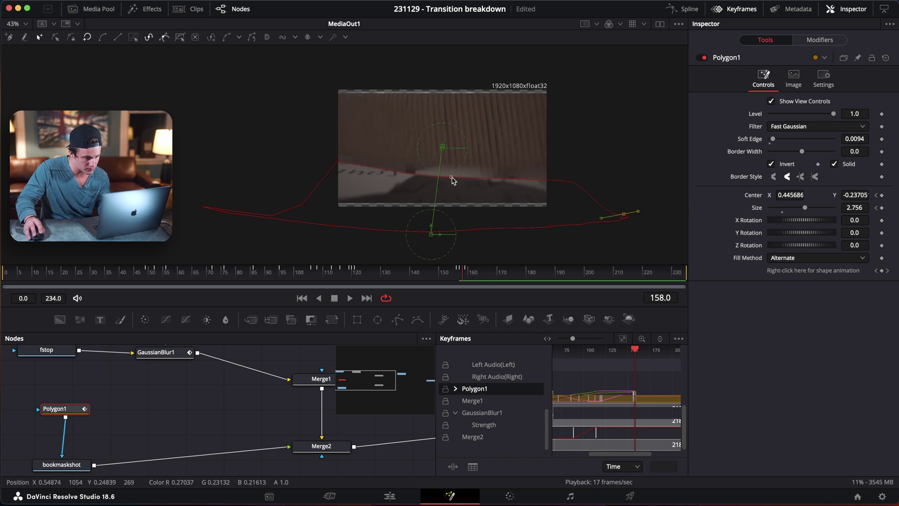
left_click_drag(452, 179, 454, 168)
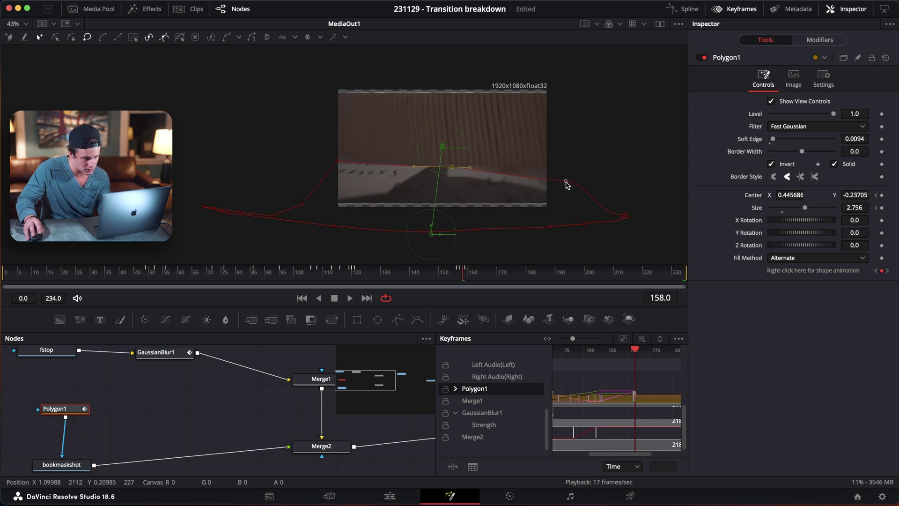
left_click_drag(580, 182, 583, 184)
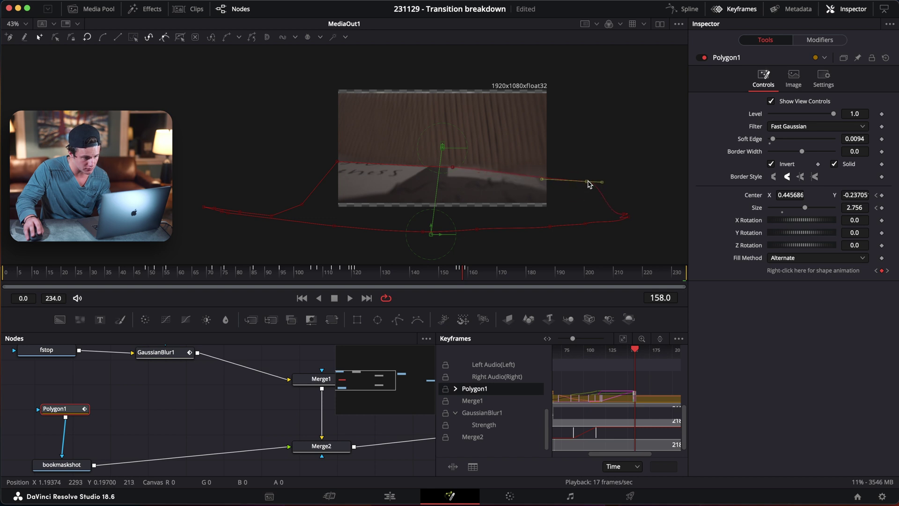
Raise the mask's upper edge points to follow the lifting pages at frames 160 and 161
left_click_drag(466, 272, 468, 272)
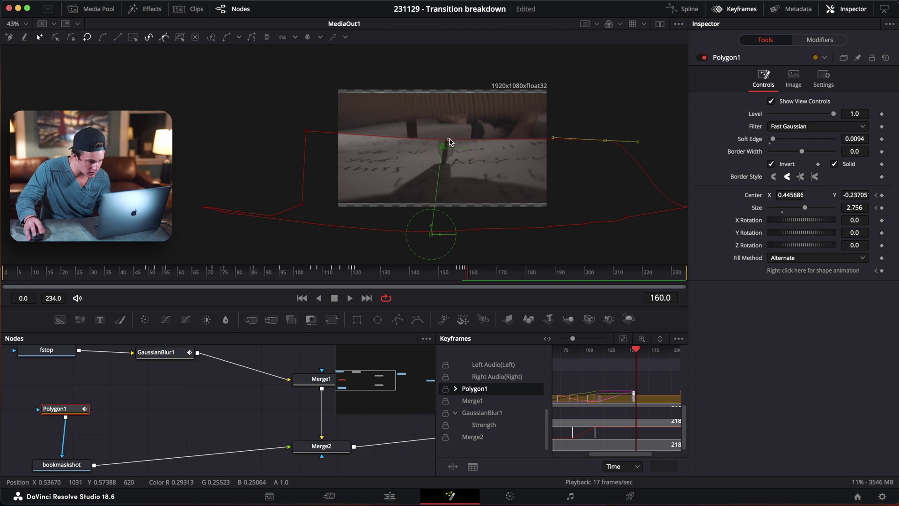
left_click_drag(449, 140, 452, 116)
left_click_drag(605, 140, 608, 114)
left_click_drag(307, 132, 290, 93)
left_click(471, 272)
left_click_drag(452, 115, 453, 100)
left_click_drag(610, 114, 614, 99)
Push the mask's upper edge beyond the top of the image at frame 162 to reveal the whole pen shot
left_click(475, 271)
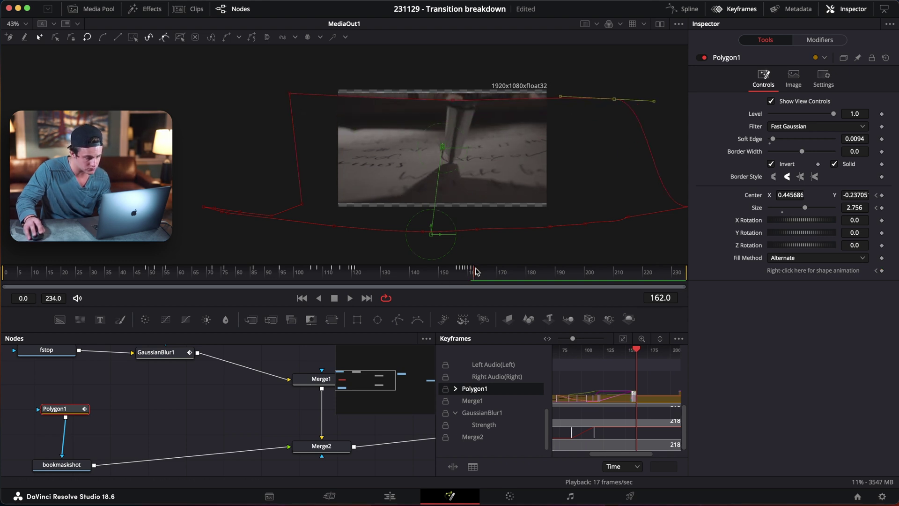
left_click_drag(450, 96, 451, 64)
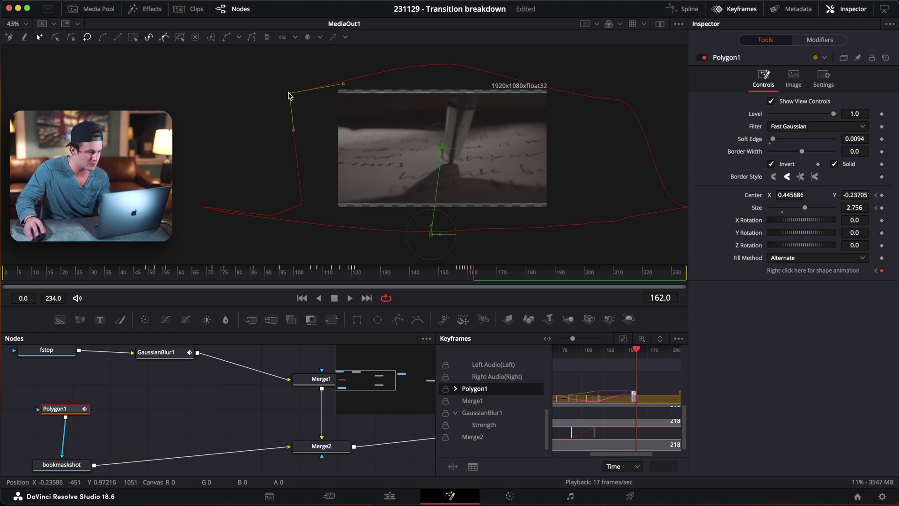
left_click_drag(619, 102, 619, 88)
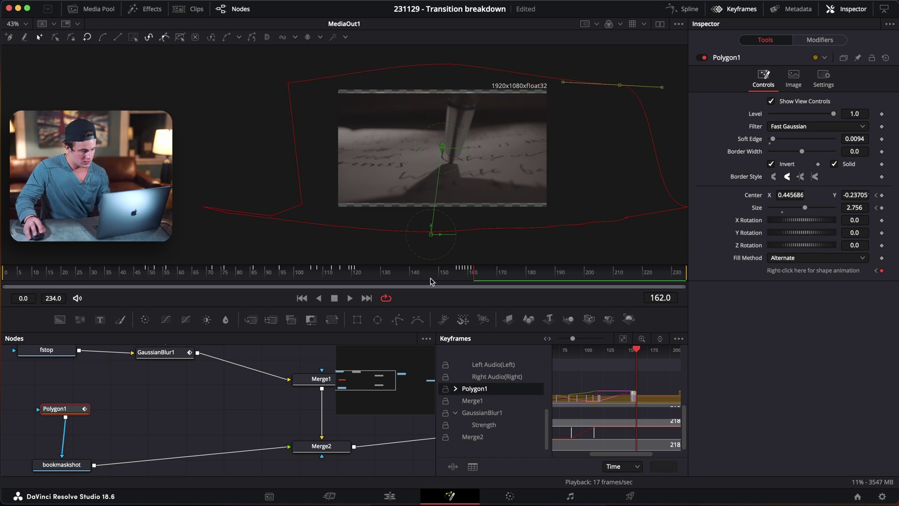
Keyframe Polygon1's soft edge at 0.0094 on frame 156 and raise it to 0.0992 at frame 158
left_click_drag(476, 274, 458, 273)
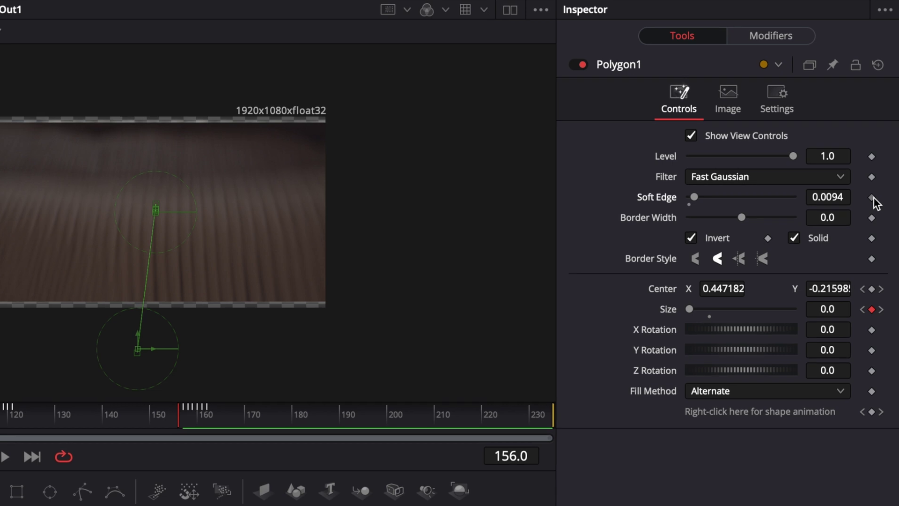
left_click(882, 139)
left_click_drag(176, 417, 190, 414)
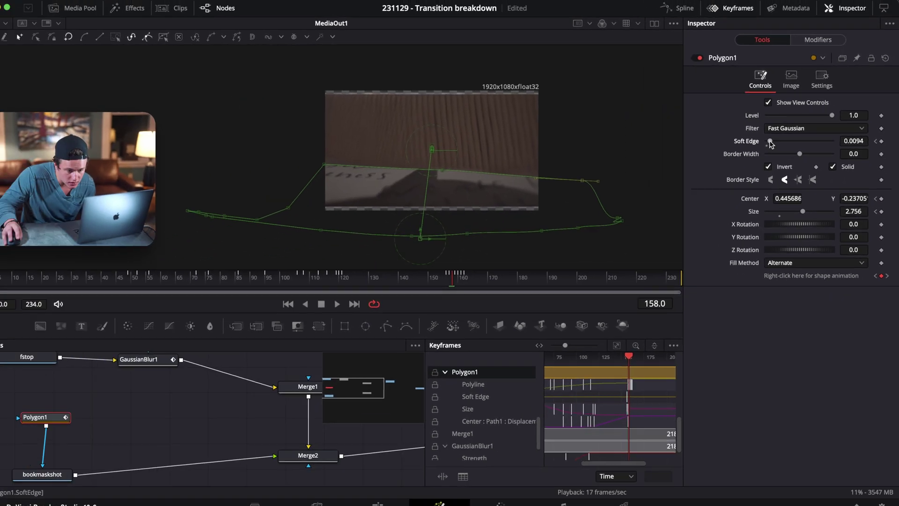
left_click_drag(771, 144, 780, 144)
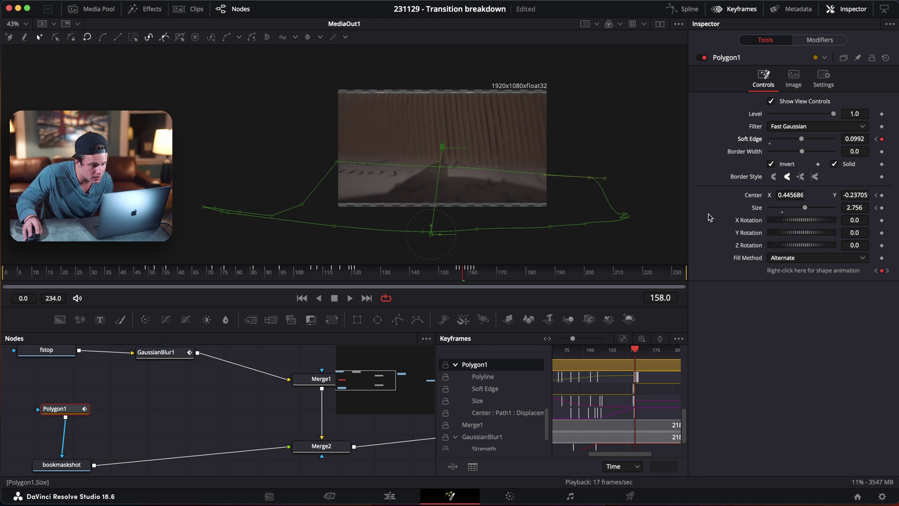
Play back the masked transition from the early frames through the pen shot reveal and save the project
left_click_drag(470, 281, 35, 277)
key("space")
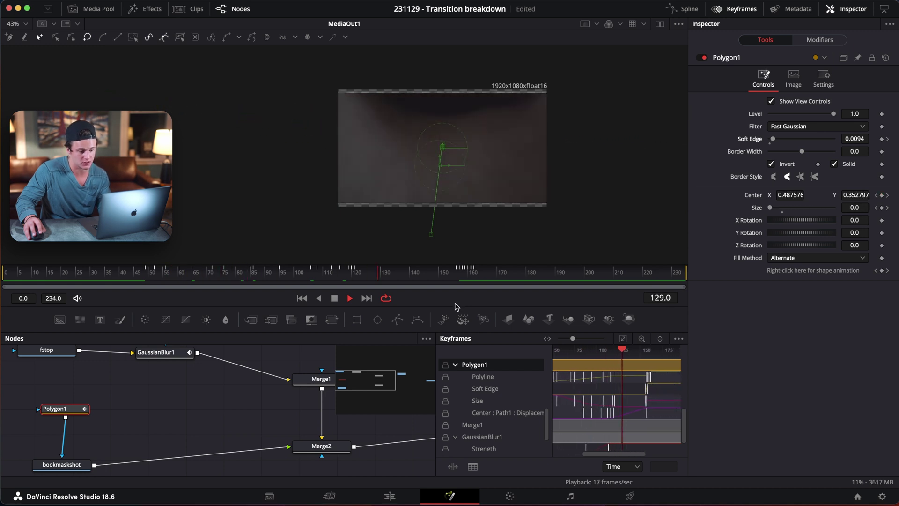
left_click(455, 276)
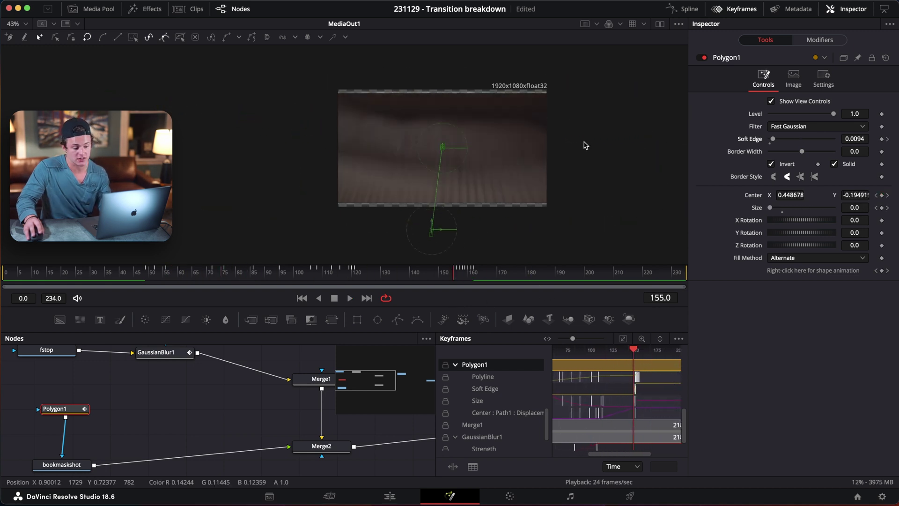
key("space")
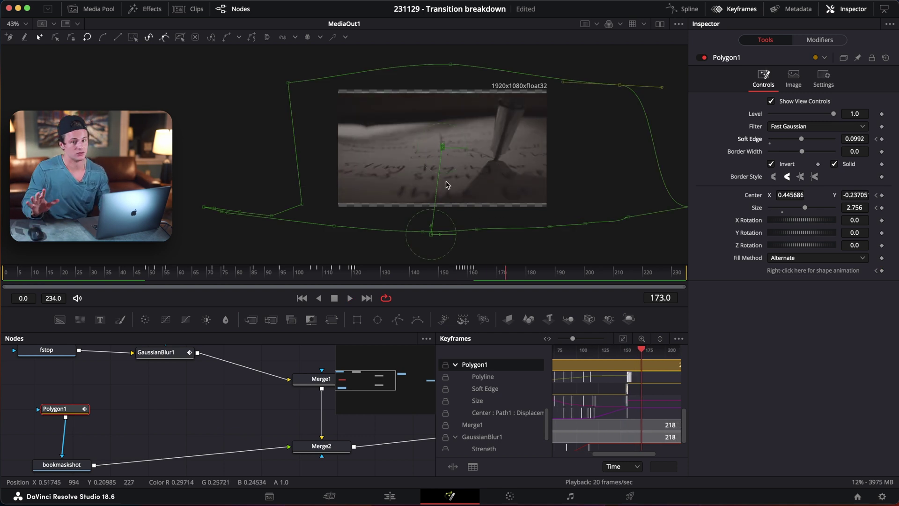
key("super+s")
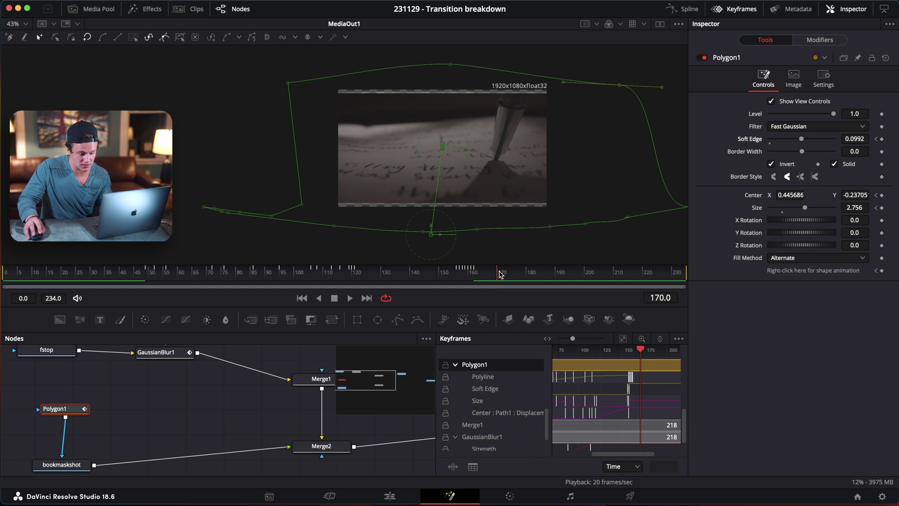
Insert a Transform node between penshot and Merge1 and space the nodes apart
mouse_move(476, 273)
left_mouse_down()
mouse_move(463, 272)
mouse_move(492, 272)
mouse_move(471, 272)
left_mouse_up()
left_click_drag(257, 424, 140, 441)
left_click(298, 415)
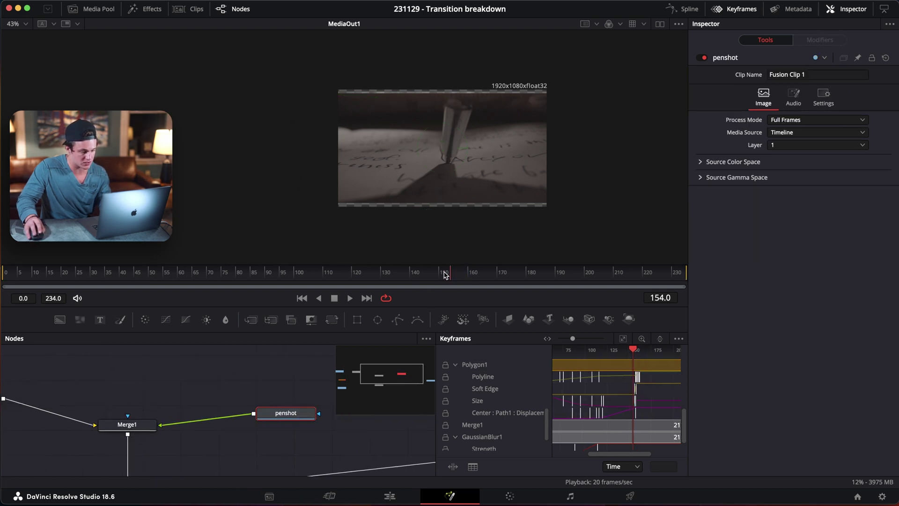
mouse_move(445, 275)
left_mouse_down()
mouse_move(409, 273)
mouse_move(491, 275)
mouse_move(426, 274)
mouse_move(486, 275)
mouse_move(452, 274)
left_mouse_up()
left_click_drag(283, 412, 233, 411)
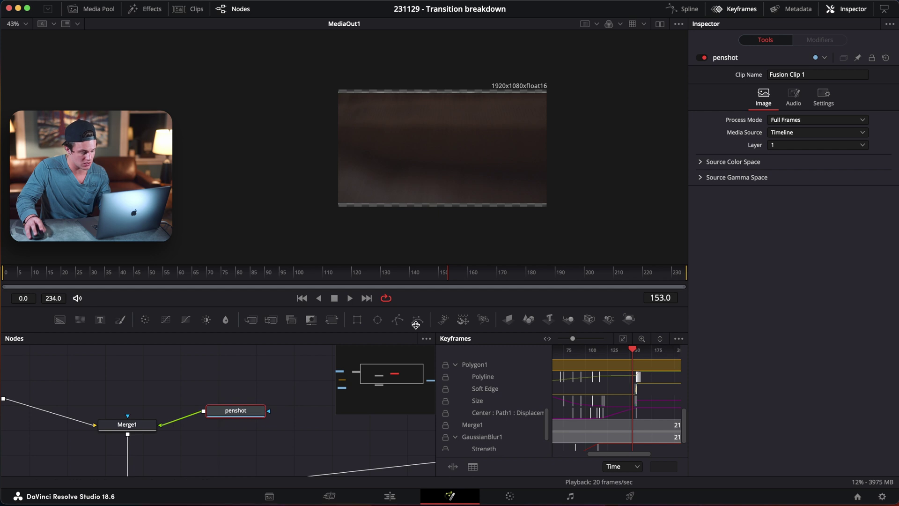
left_click(333, 320)
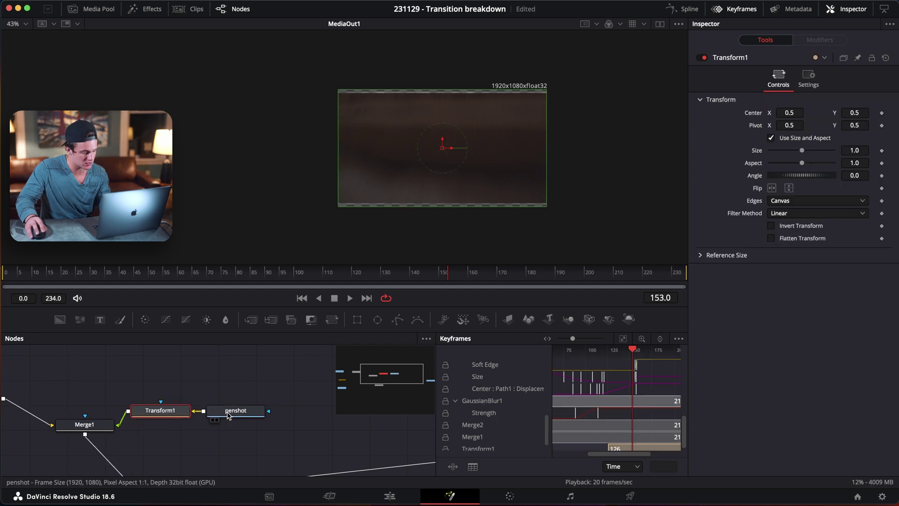
left_click_drag(235, 409, 282, 405)
left_click_drag(172, 411, 213, 410)
left_click(213, 410)
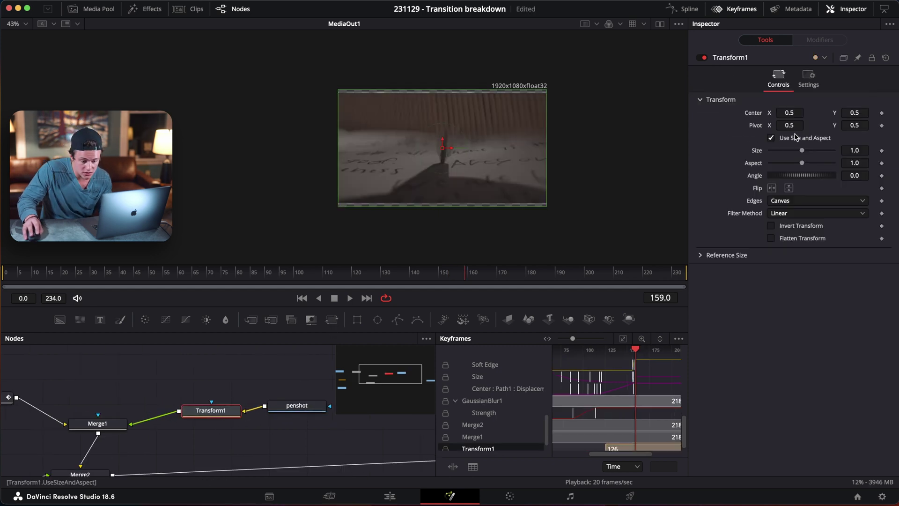
Set Transform1's size to 2.71 and center to X 0.841756, Y about -0.374, and keyframe size, pivot and center at frame 156
left_click_drag(806, 151, 818, 152)
left_click_drag(444, 148, 514, 251)
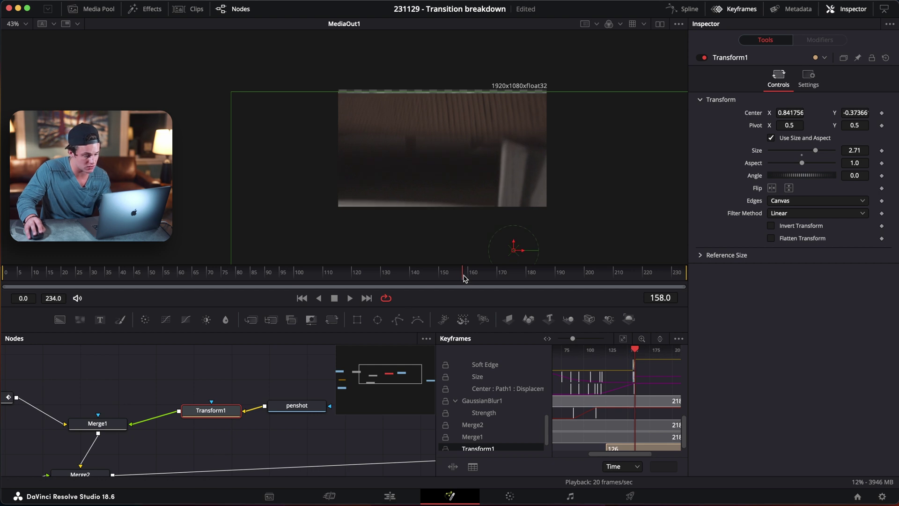
mouse_move(465, 277)
left_mouse_down()
mouse_move(454, 276)
mouse_move(476, 277)
mouse_move(458, 277)
left_mouse_up()
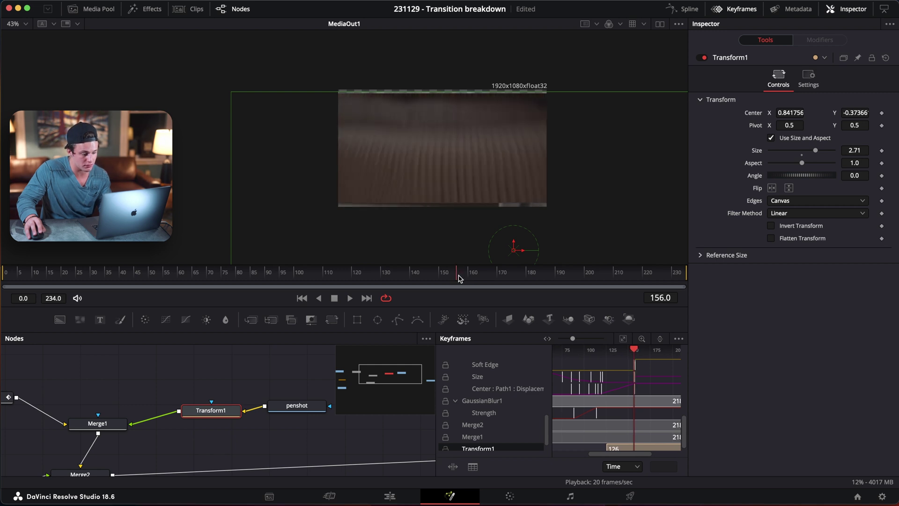
left_click(882, 151)
left_click(882, 126)
left_click(882, 113)
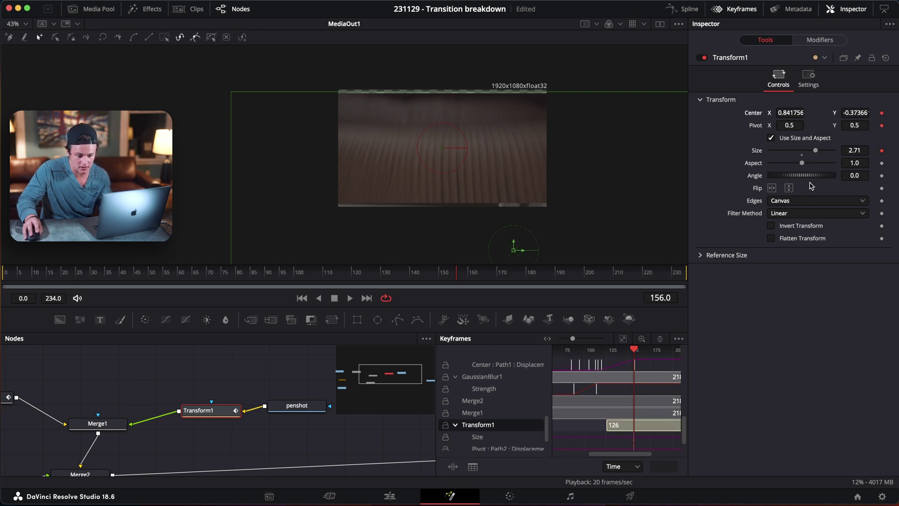
At frame 168, keyframe Transform1's center back to X 0.5, Y 0.5 and scale the pen shot down to near its original size
left_click_drag(460, 273, 492, 278)
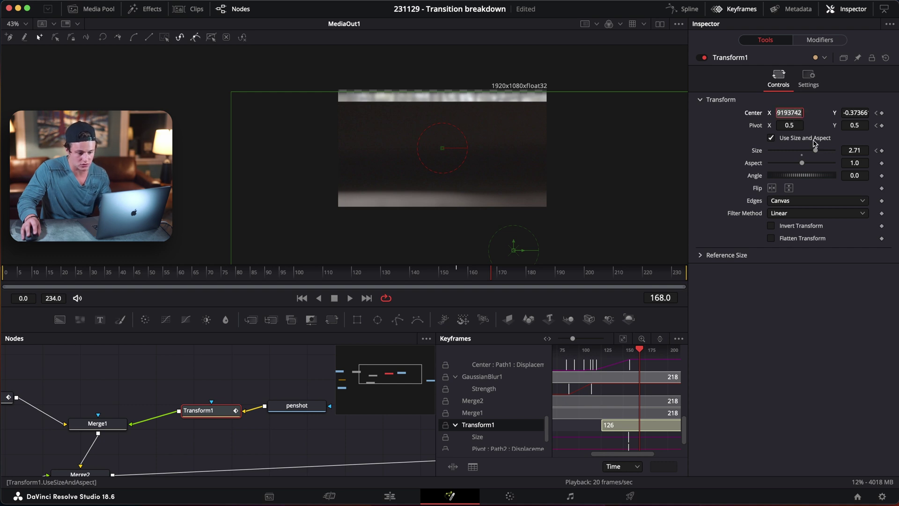
type("0.5")
key("Tab")
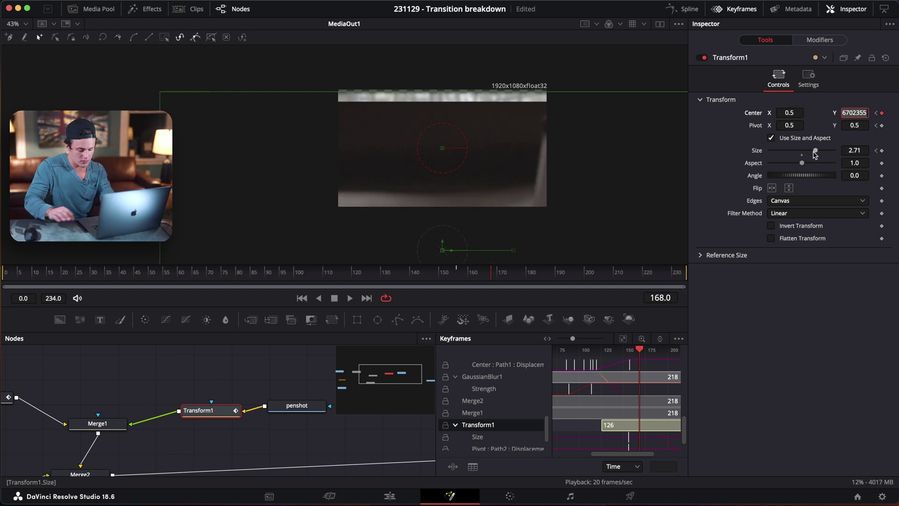
type("0.5")
key("Tab")
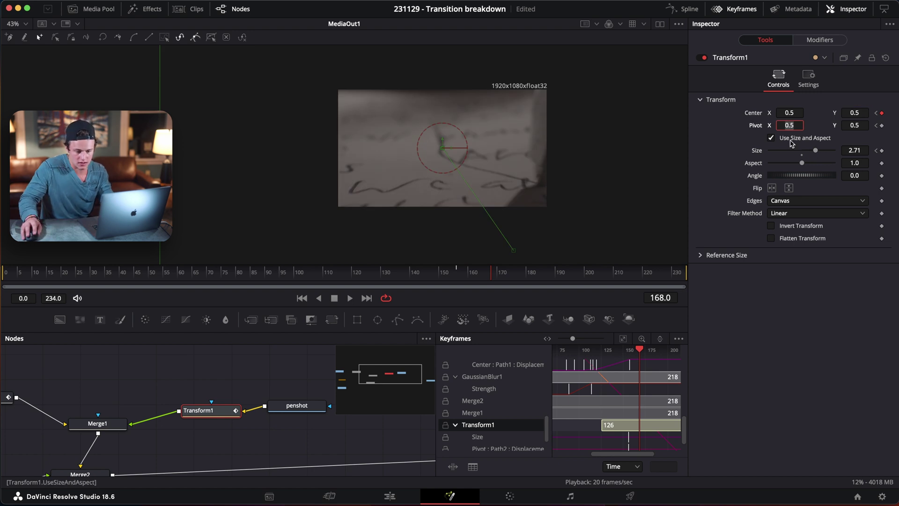
left_click_drag(816, 151, 802, 157)
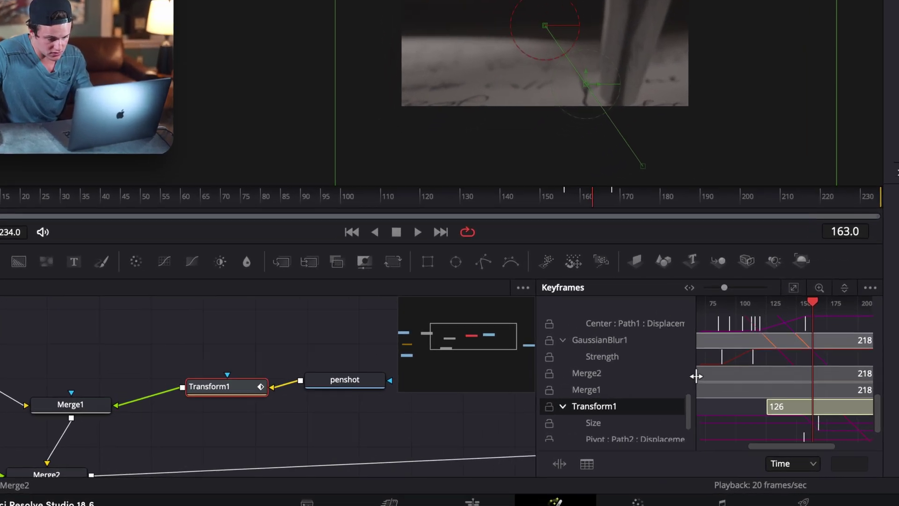
Open the Spline editor, show Transform1's center, pivot and size curves, and fit them in an enlarged graph
left_click_drag(550, 402, 585, 398)
left_click_drag(744, 370, 781, 378)
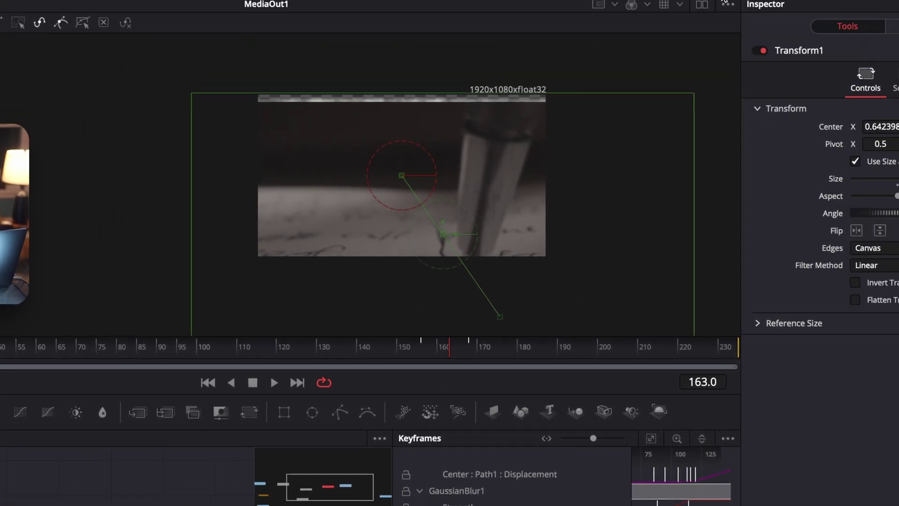
right_click(697, 8)
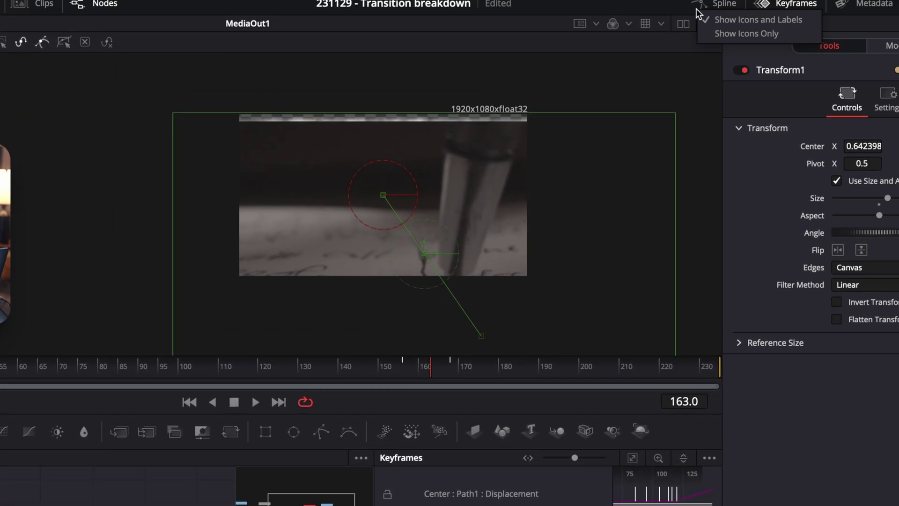
left_click(712, 4)
left_click(713, 6)
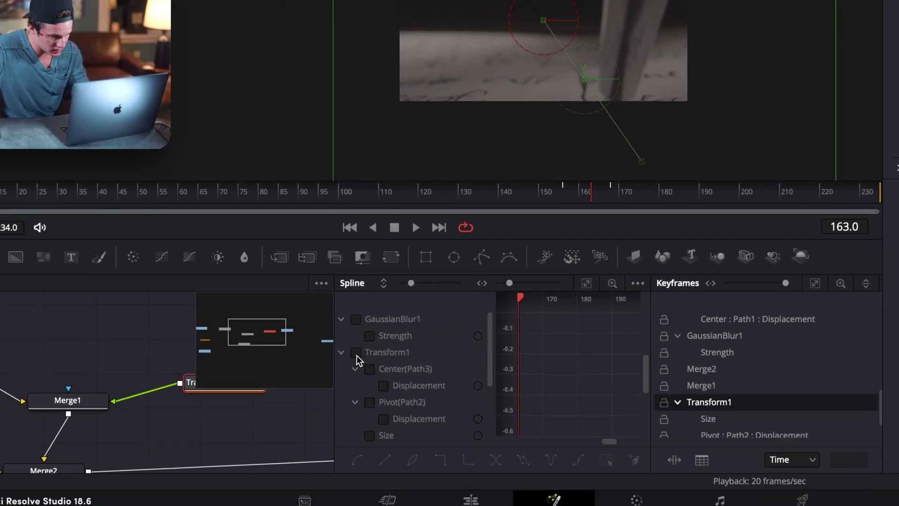
left_click(356, 353)
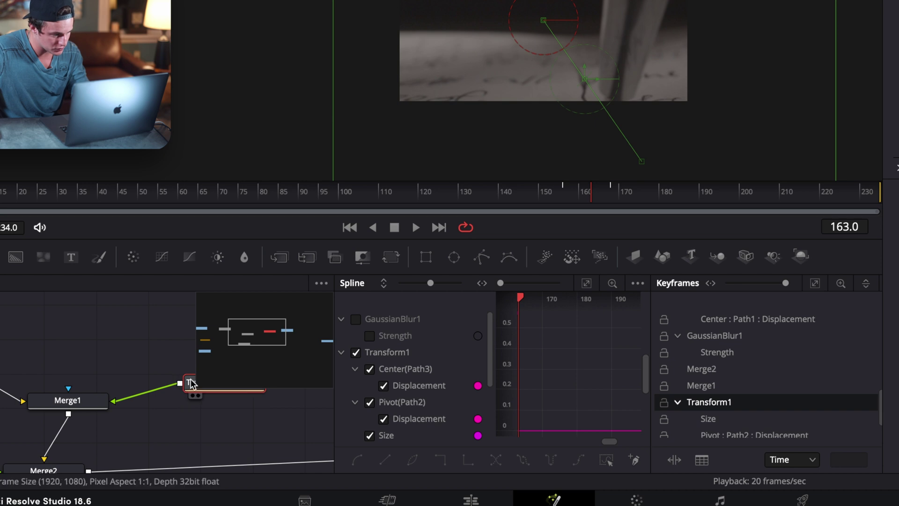
left_click_drag(114, 383, 10, 377)
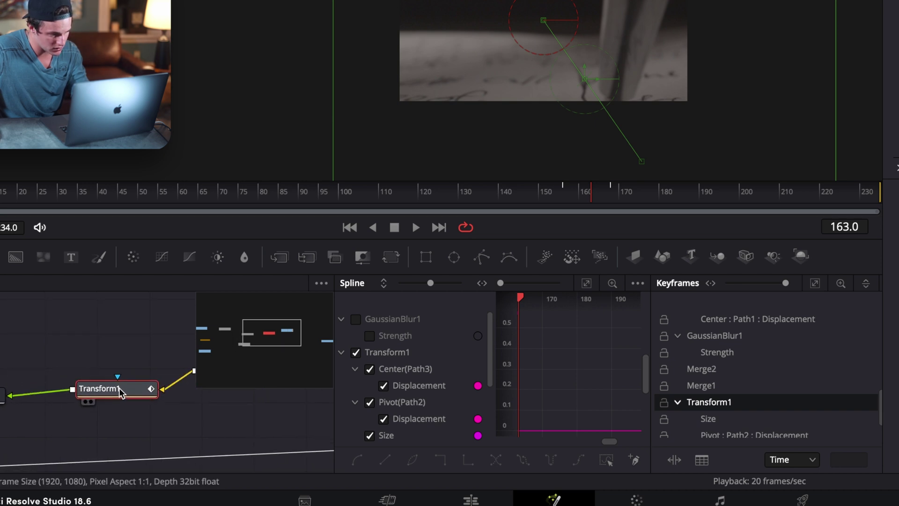
scroll(124, 393, "up", 2)
scroll(447, 390, "down", 2)
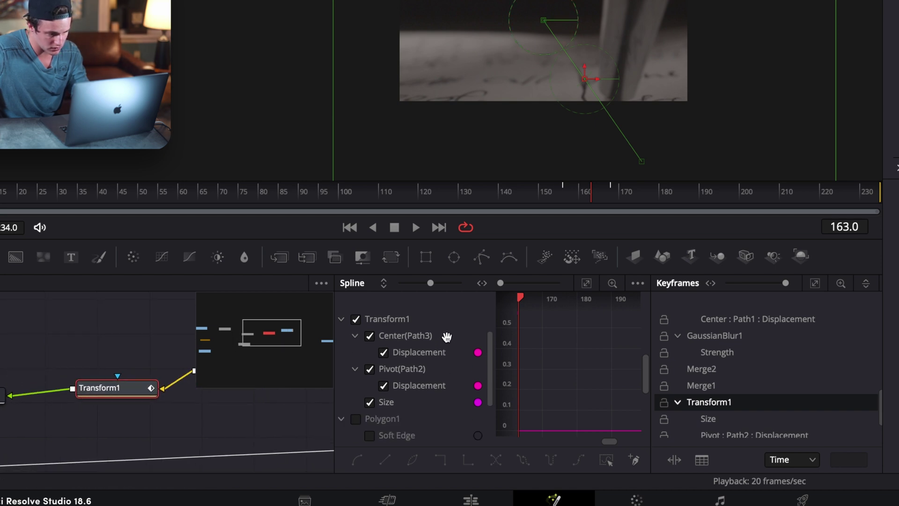
left_click(585, 283)
left_click_drag(651, 366, 746, 357)
Move Transform1's ending center and size keyframes to frame 164
left_click(632, 386)
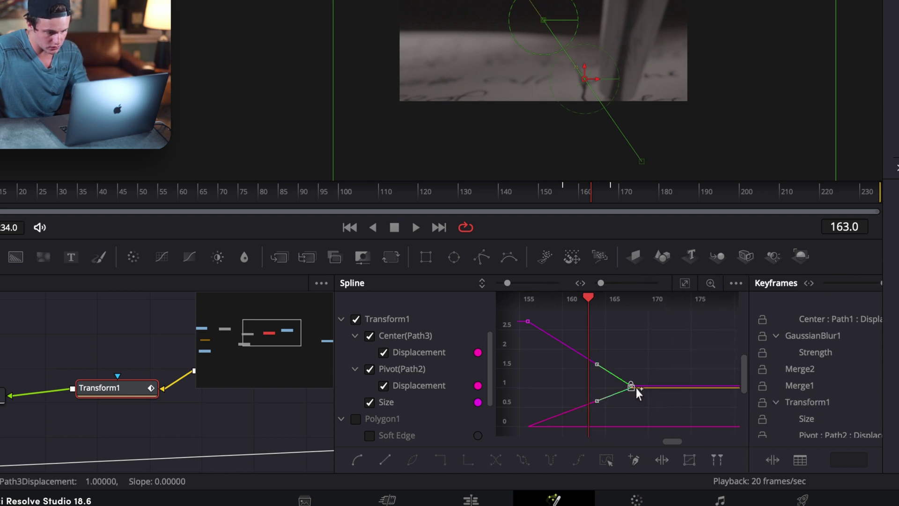
left_click(630, 388)
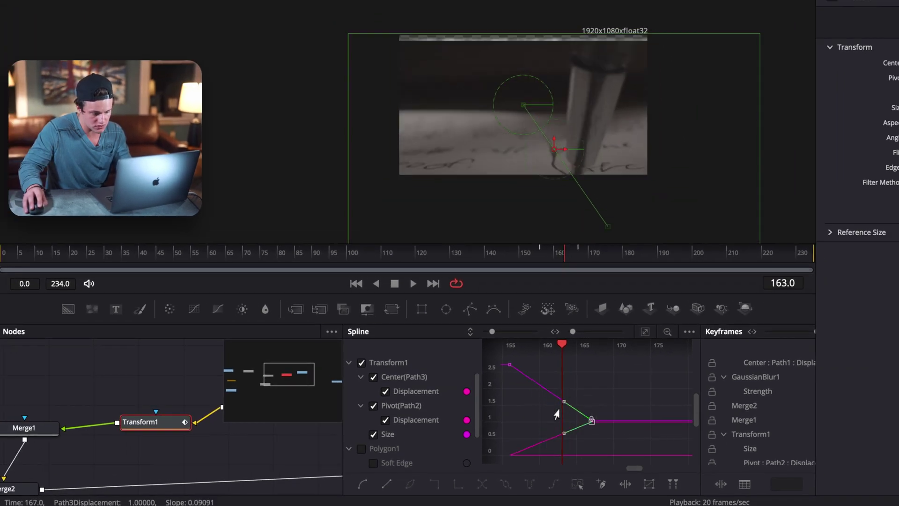
left_click_drag(558, 410, 564, 408)
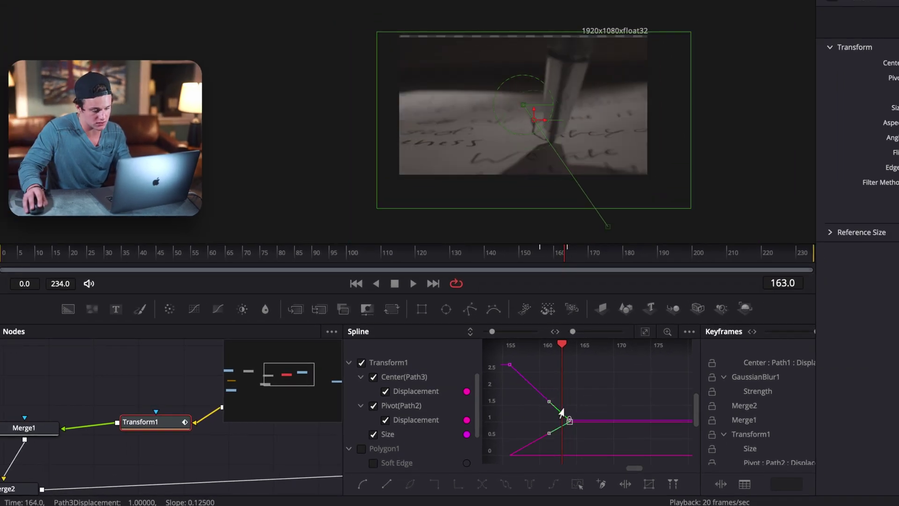
Smooth Transform1's ending and starting keyframes so the move eases out and in
key("shift+s")
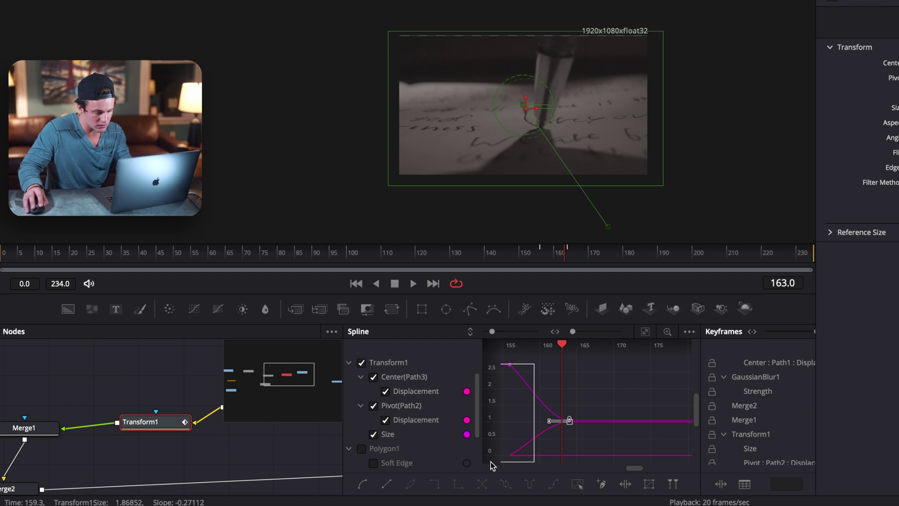
left_click_drag(491, 461, 489, 455)
key("shift+s")
left_click_drag(591, 382, 615, 361)
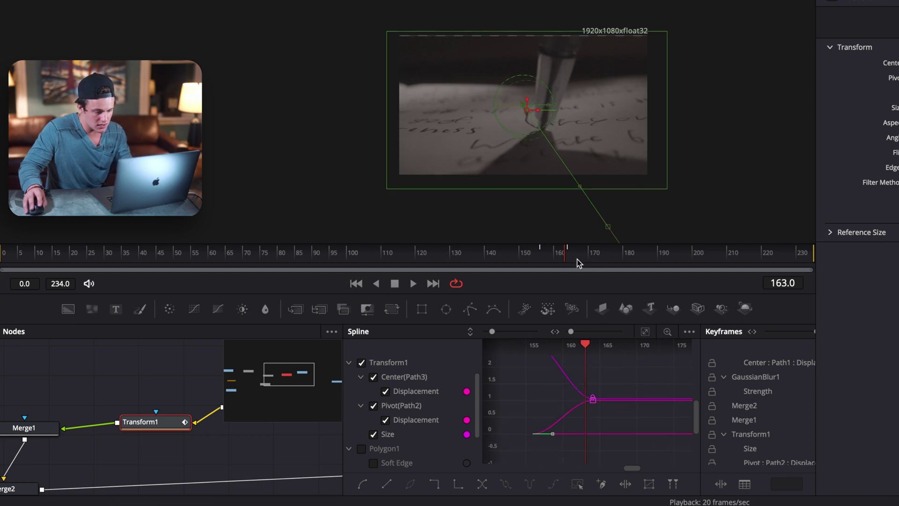
Play back the eased pen shot move from about frame 156 and stop at frame 161
left_click(538, 256)
key("space")
mouse_move(542, 256)
left_mouse_down()
mouse_move(509, 260)
mouse_move(558, 254)
left_mouse_up()
key("space")
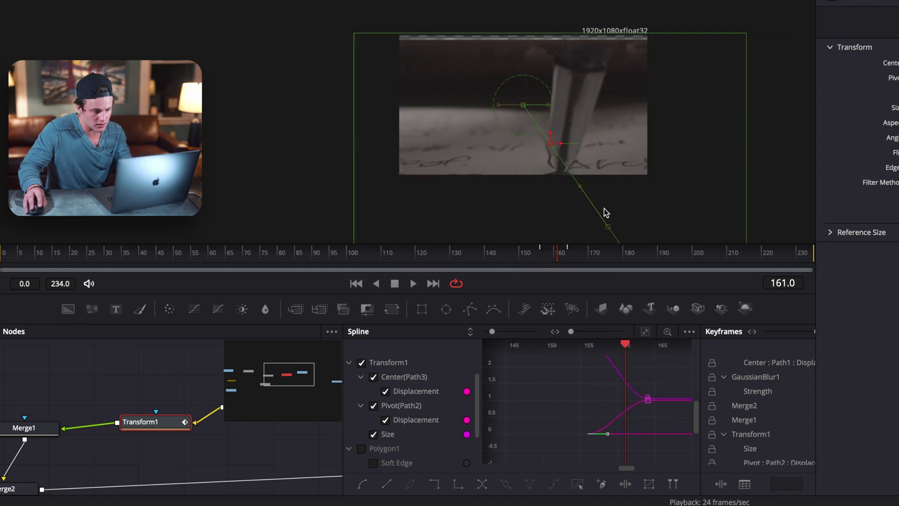
At frame 161, keyframe Transform1's center at X 0.297664, Y 0.352047 and set its edges to Mirror
left_click_drag(551, 144, 478, 130)
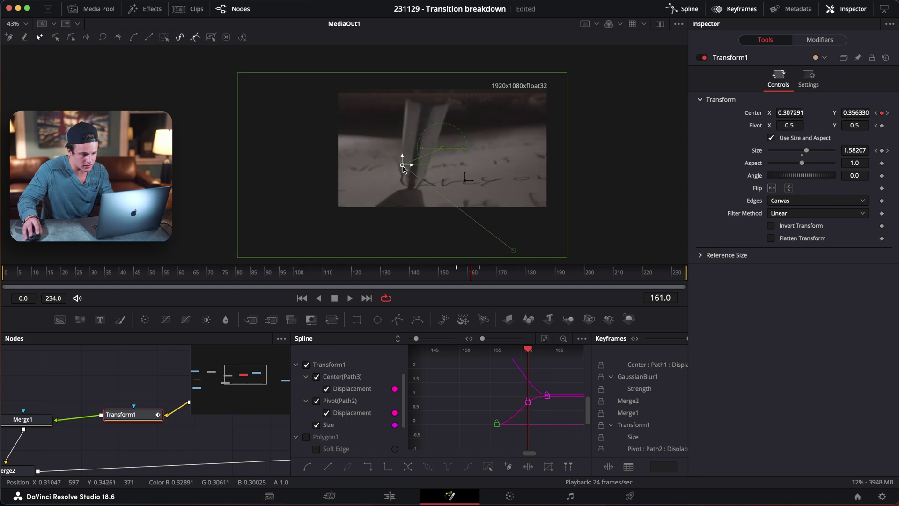
left_click_drag(403, 169, 401, 165)
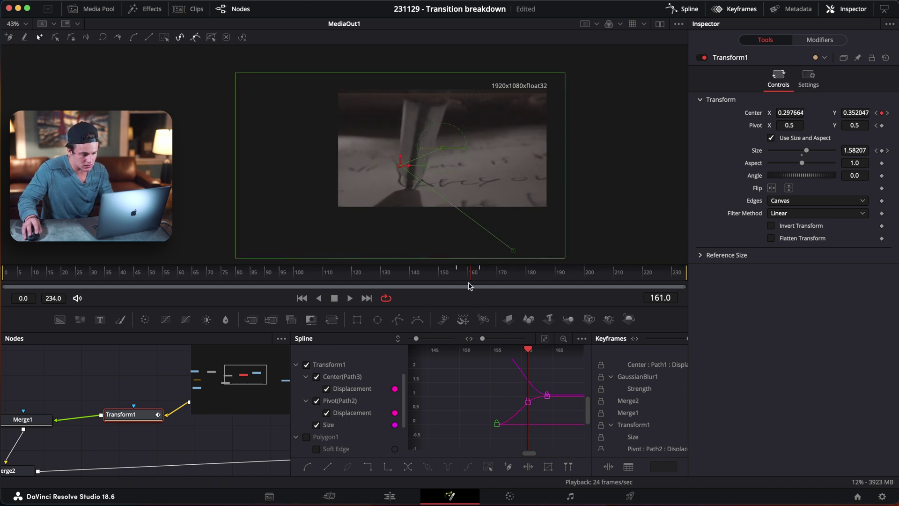
left_click_drag(469, 271, 459, 269)
key("space")
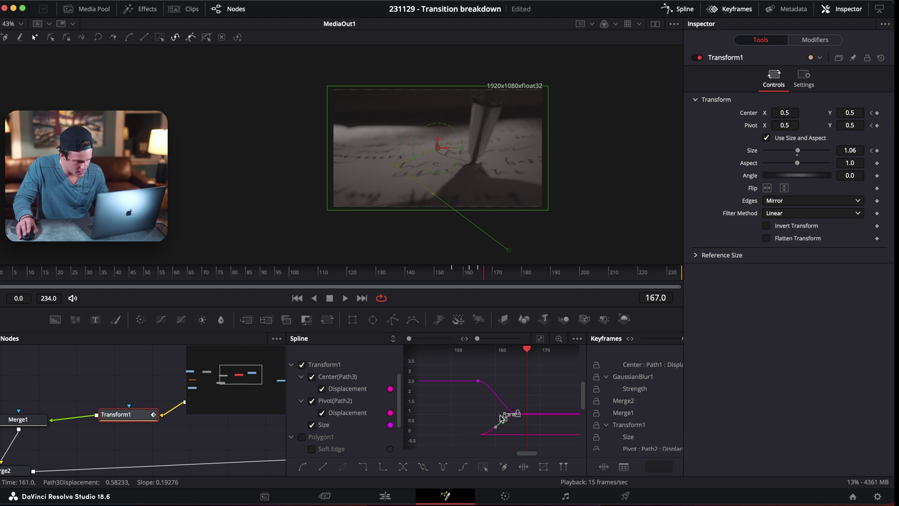
Shift Transform1's middle and ending keyframes about 9 frames later and move its center at frame 156 to X 0.721419, Y 0.003211
left_click_drag(532, 419, 472, 439)
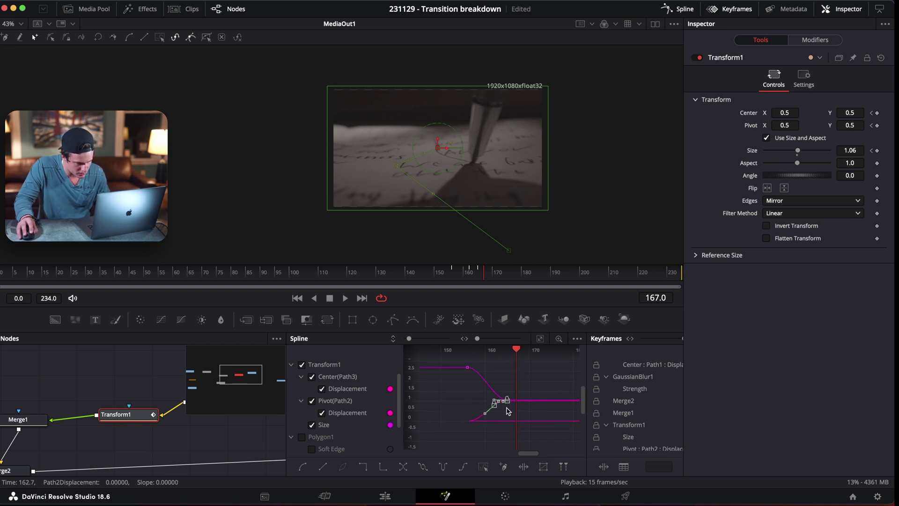
left_click_drag(534, 402, 544, 399)
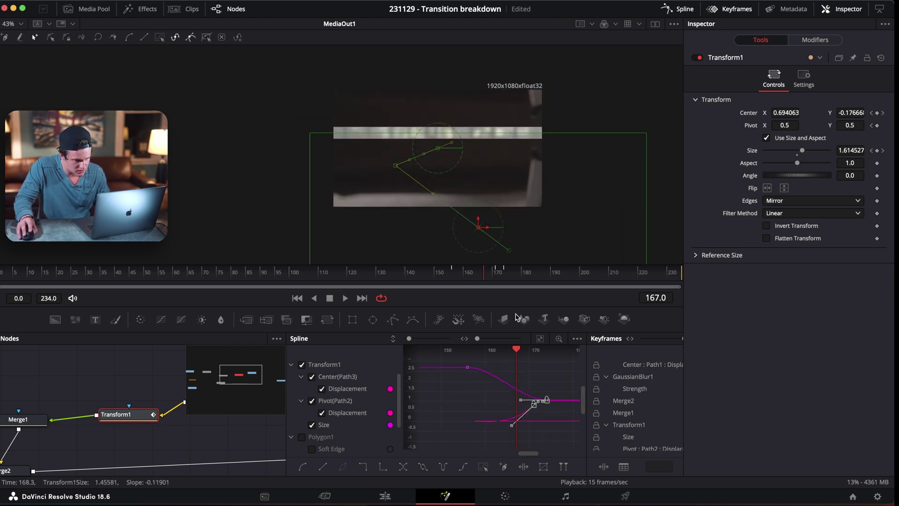
left_click_drag(517, 352, 468, 349)
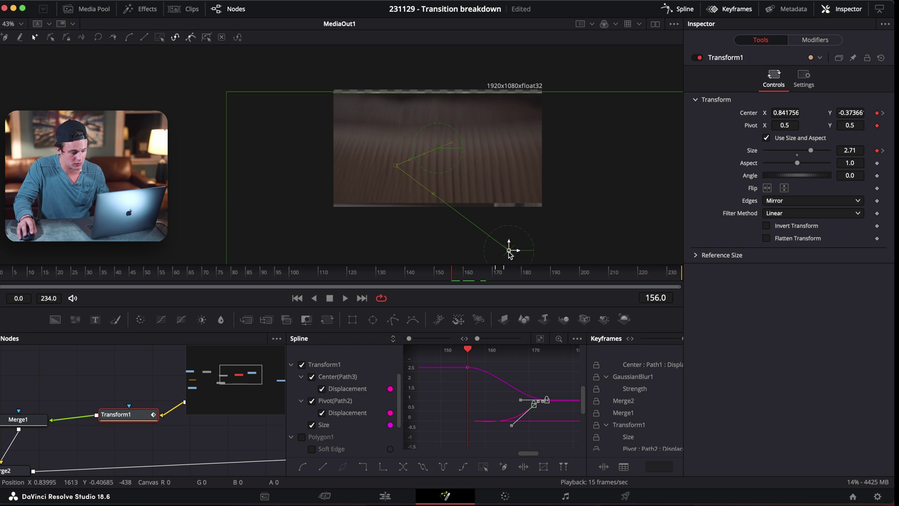
left_click_drag(511, 253, 485, 208)
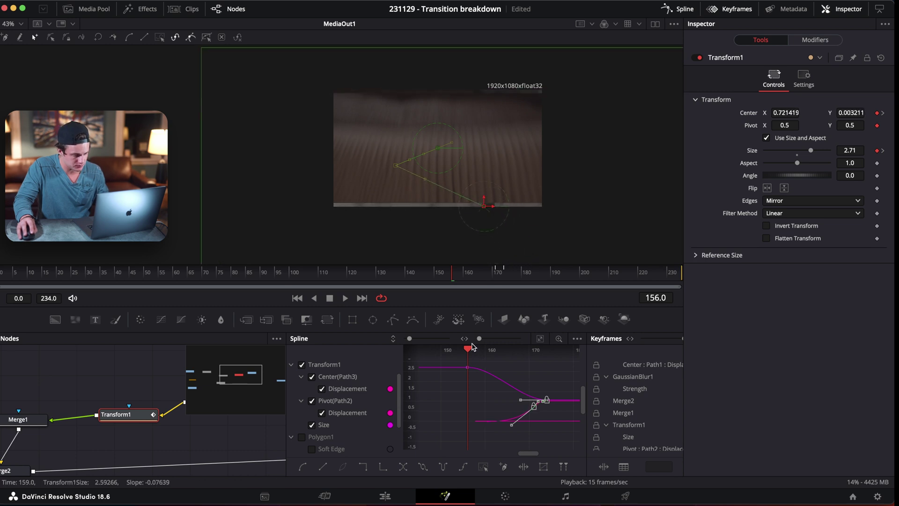
Delete the selected middle keyframe and keyframe Transform1's center at X 0.183513, Y 0.577087 at frame 164
key("Delete")
left_click_drag(477, 349, 526, 350)
left_click_drag(434, 165, 371, 138)
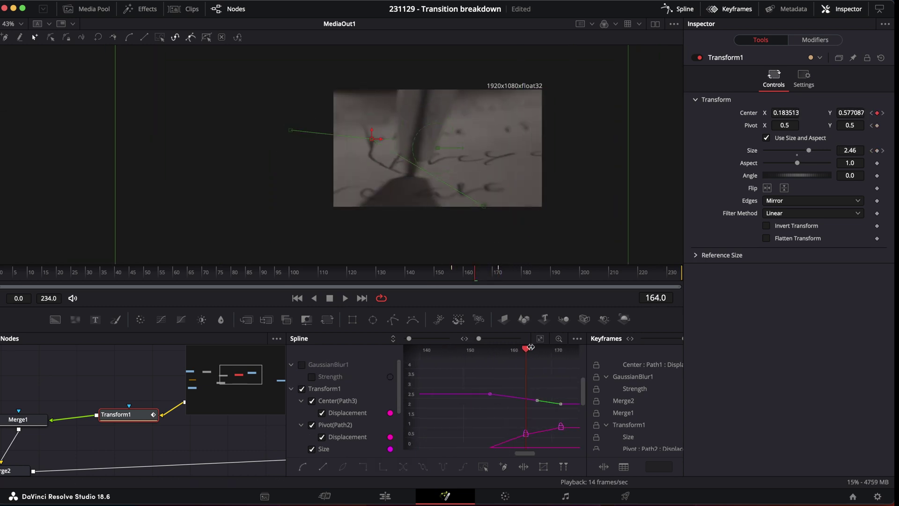
Scrub and play back the pen shot from about frame 159 to frame 182 to check the revised zoom and pan
left_click_drag(526, 348, 561, 348)
left_click_drag(498, 348, 520, 351)
left_click_drag(472, 276, 457, 277)
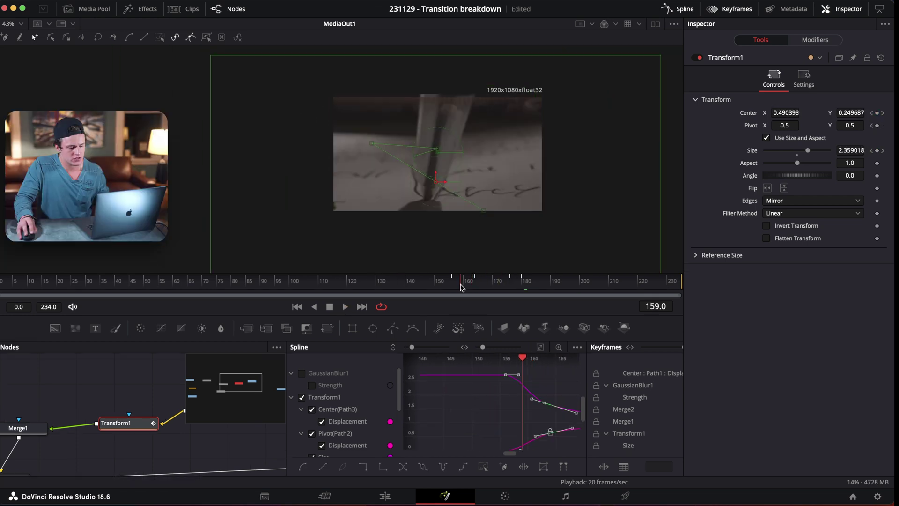
key("space")
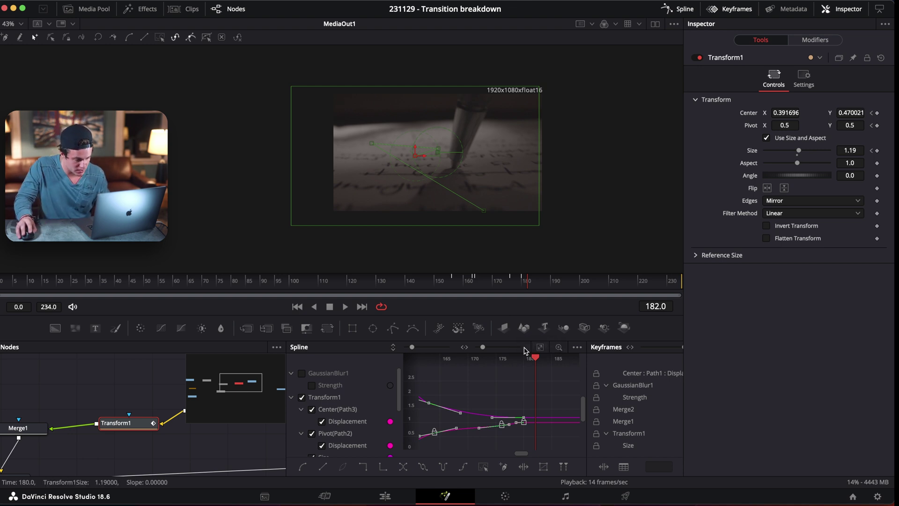
left_click_drag(519, 274, 512, 276)
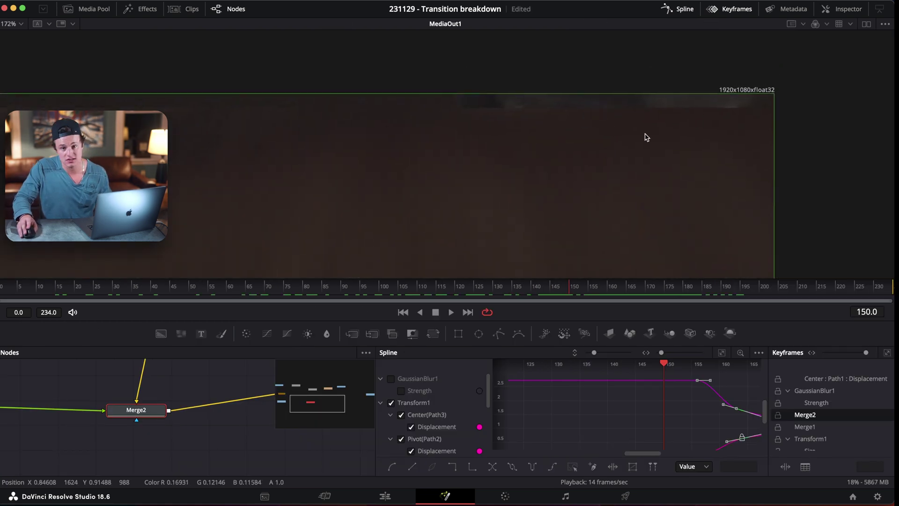
Insert a Transform node after Merge2 with its size set to 1.19 and play the composition from frame 0
scroll(604, 164, "down", 5)
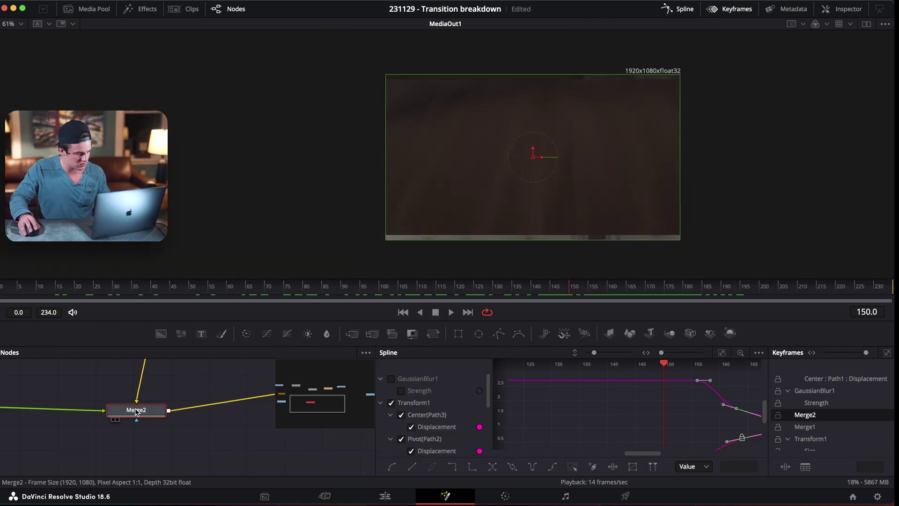
left_click_drag(137, 412, 130, 408)
left_click(439, 339)
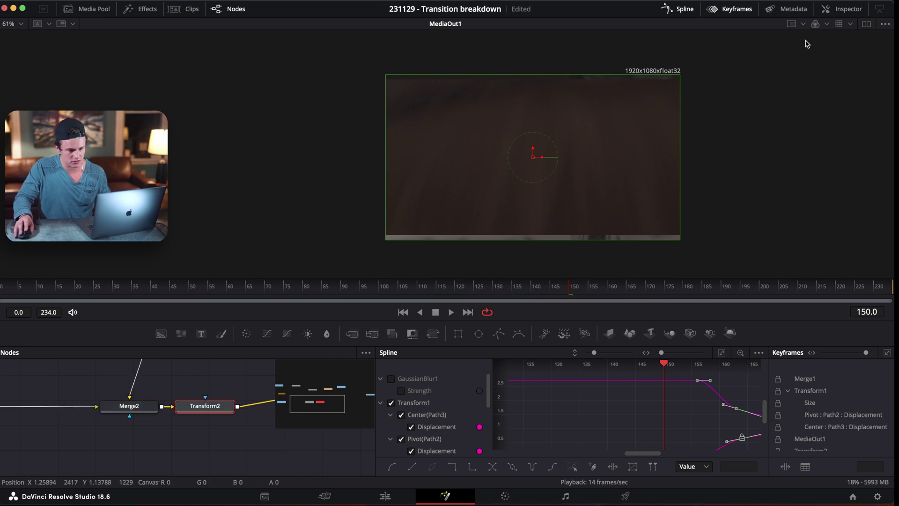
left_click(843, 8)
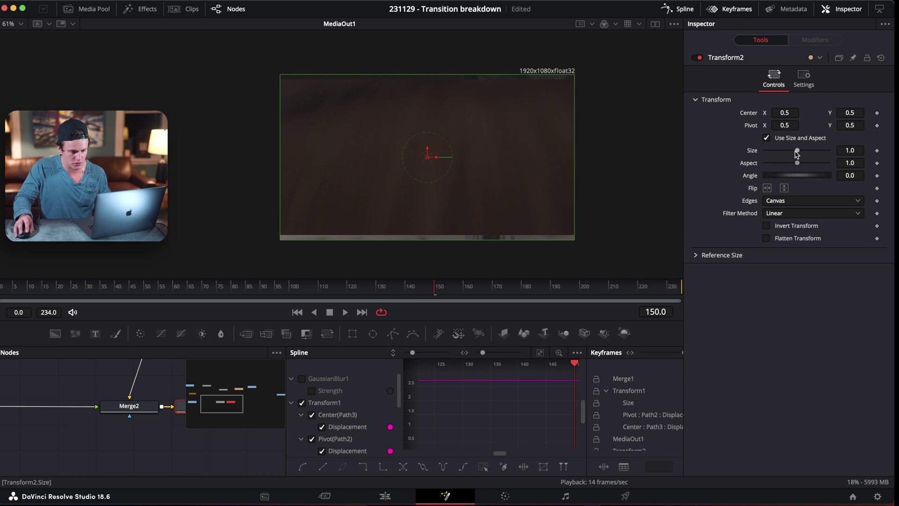
left_click_drag(796, 155, 800, 155)
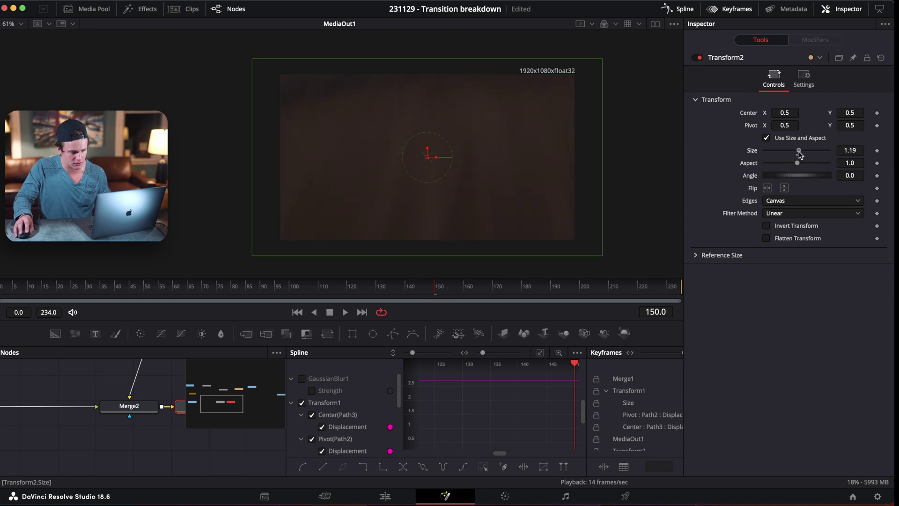
left_click_drag(396, 293, 1, 319)
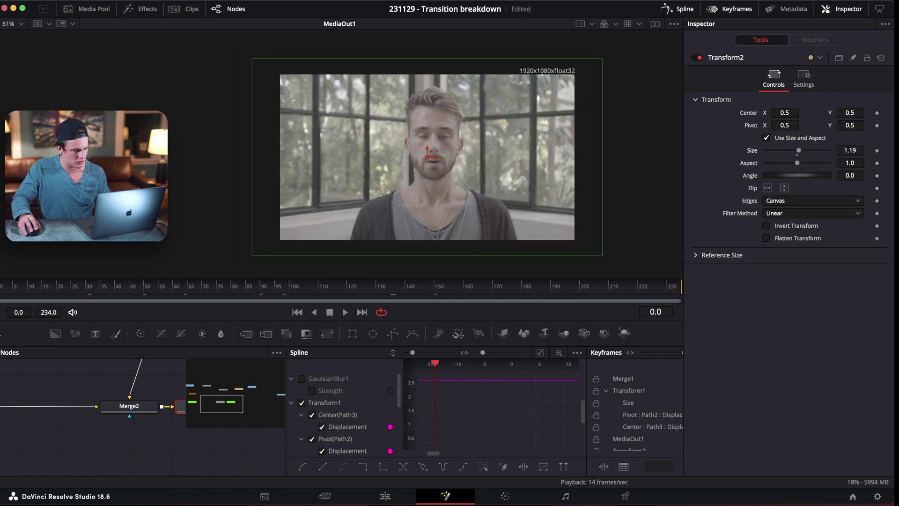
key("space")
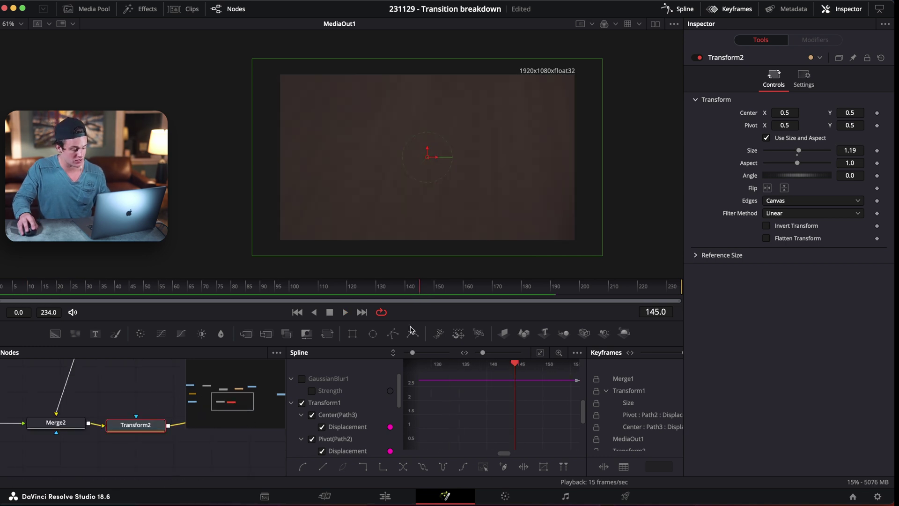
Try an RSMB PRO node after Transform2, with the Inspector and Keyframes hidden, and remove the node
left_click(846, 11)
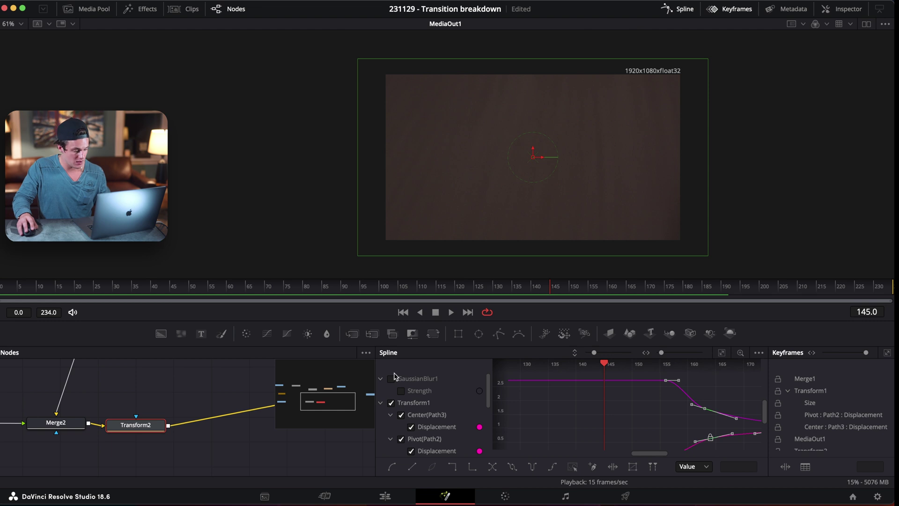
left_click(736, 13)
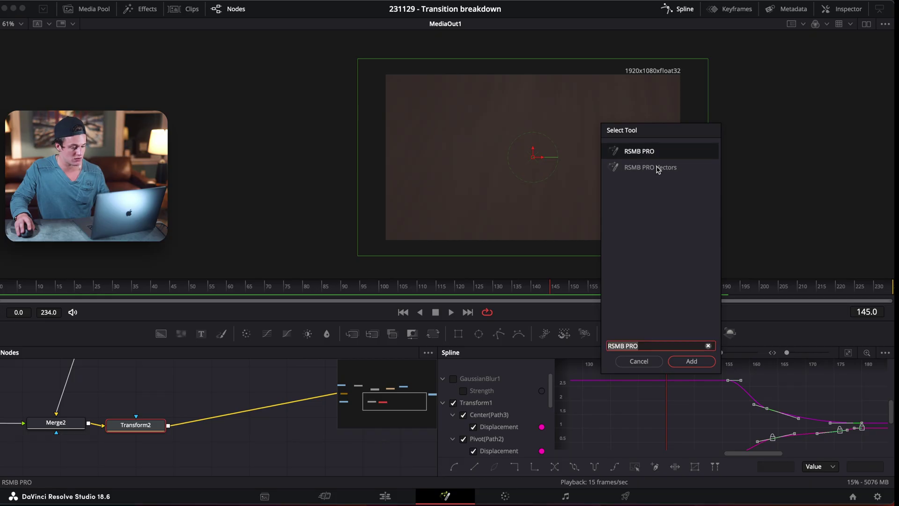
key("Return")
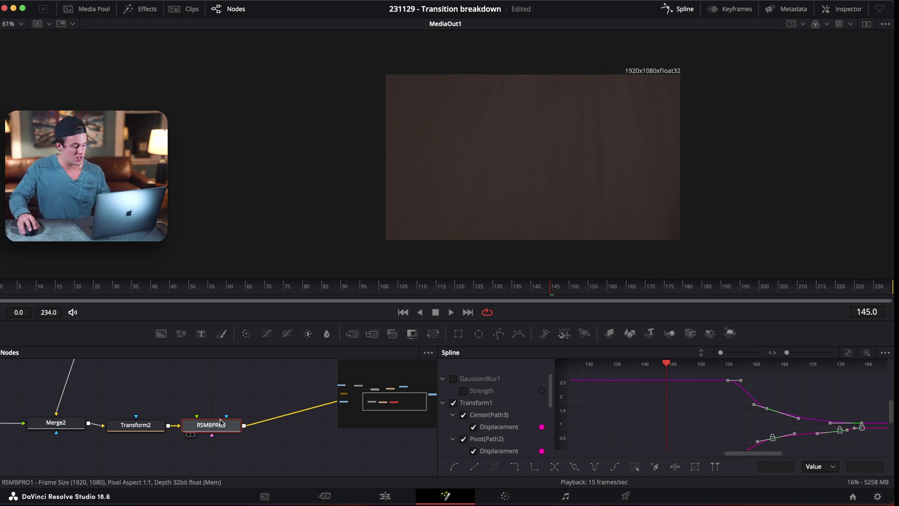
scroll(231, 408, "up", 5)
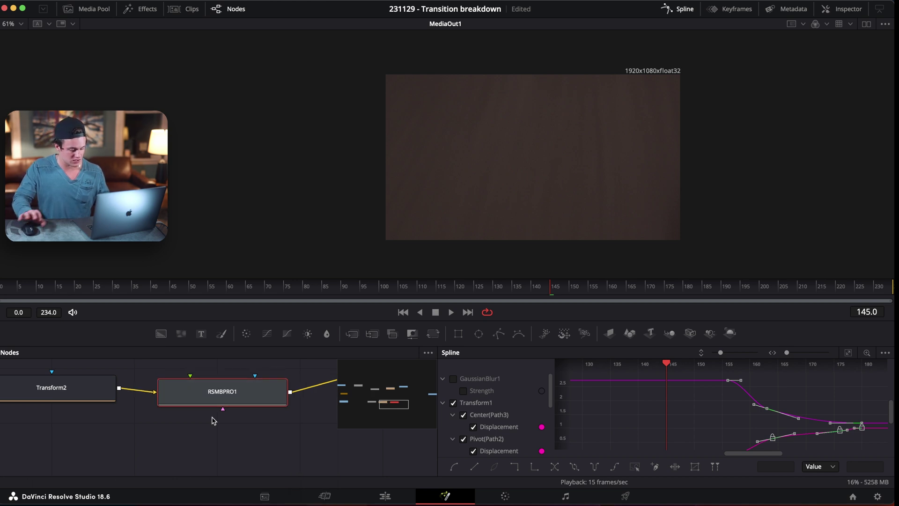
key("Delete")
Insert a Motion Blur node after Transform2
key("shift+space")
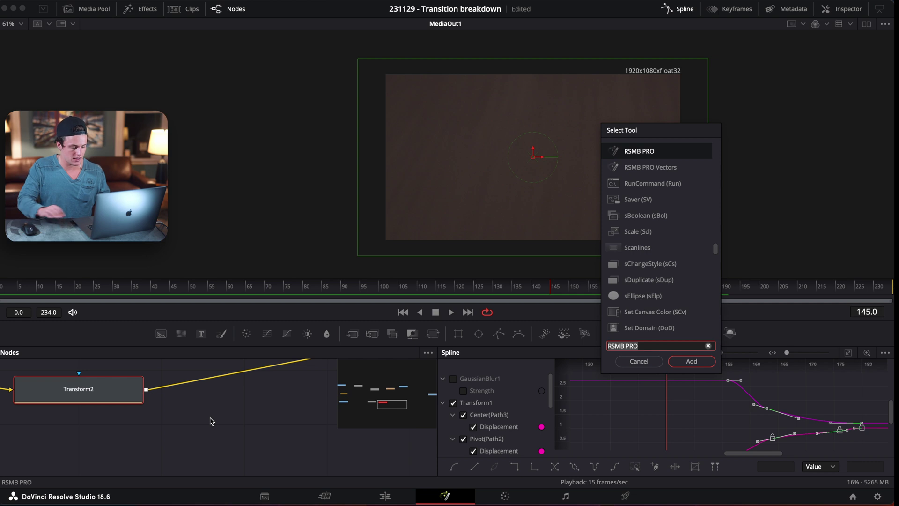
type("motion")
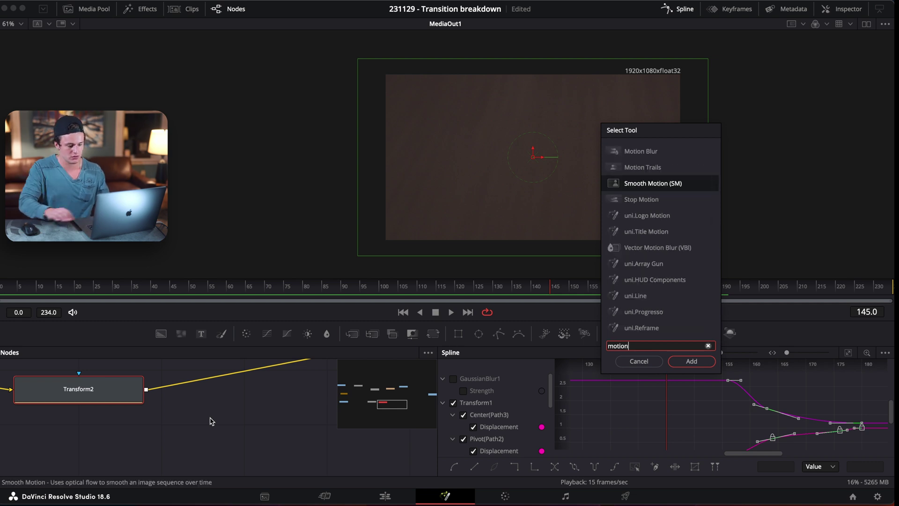
left_click(649, 152)
left_click(701, 361)
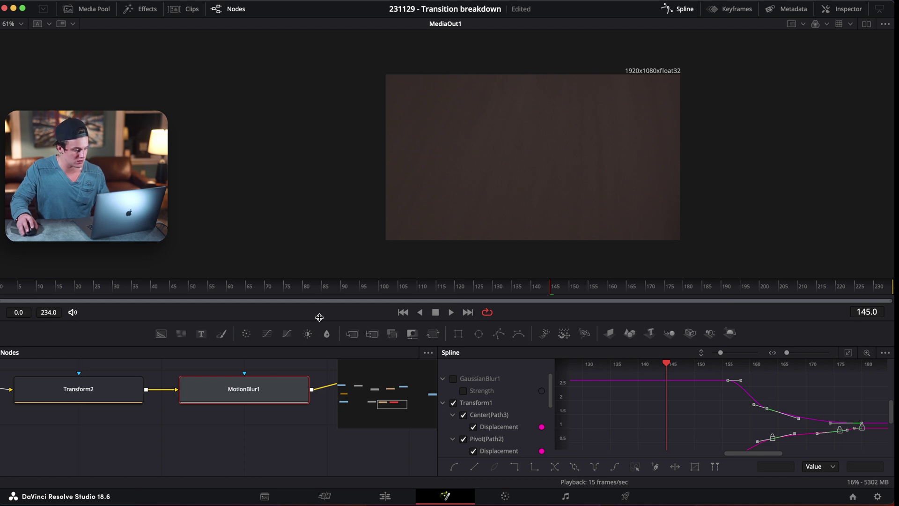
Set MotionBlur1's estimation type to Better, motion range to Large and motion blur to 53.5, and play the pen shot
left_click_drag(500, 292, 478, 293)
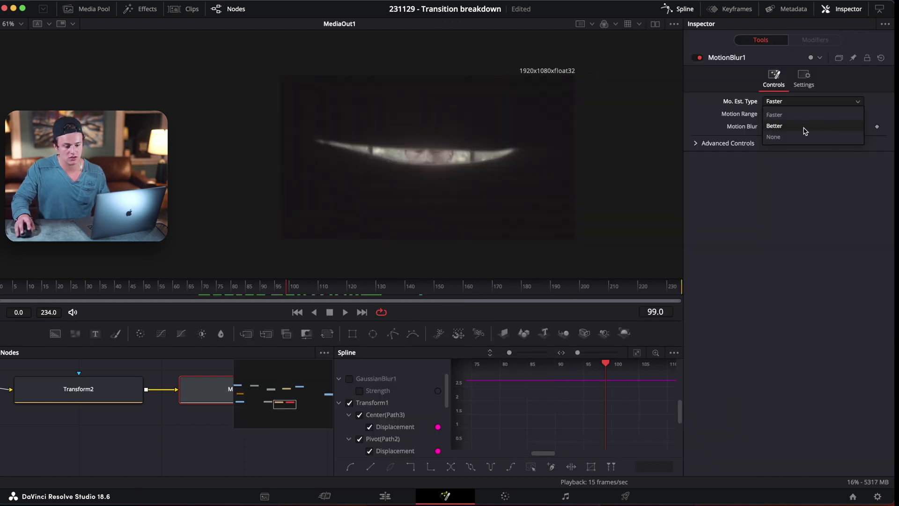
left_click(804, 130)
left_click(795, 114)
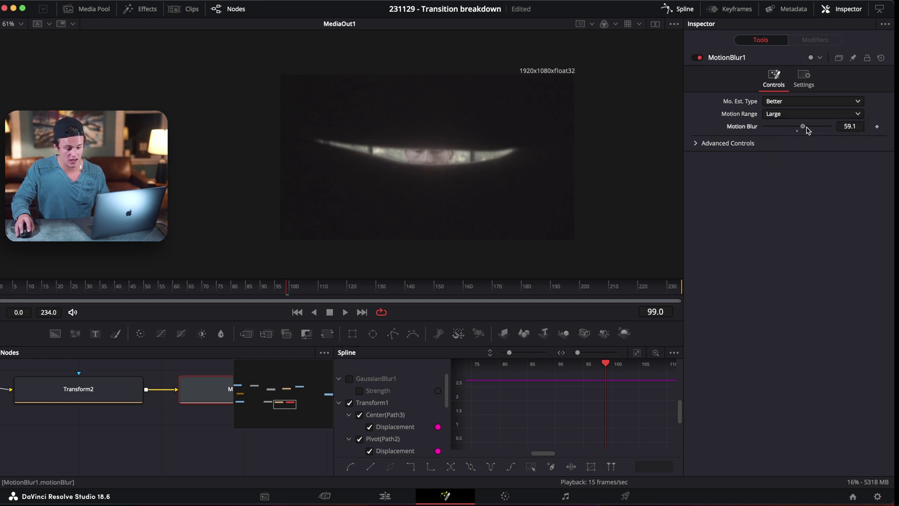
left_click_drag(287, 295, 472, 295)
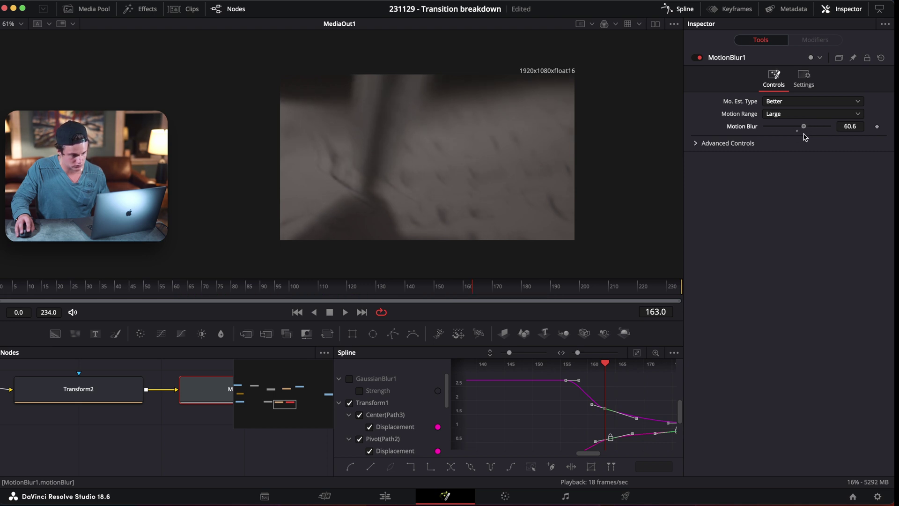
left_click(446, 295)
key("space")
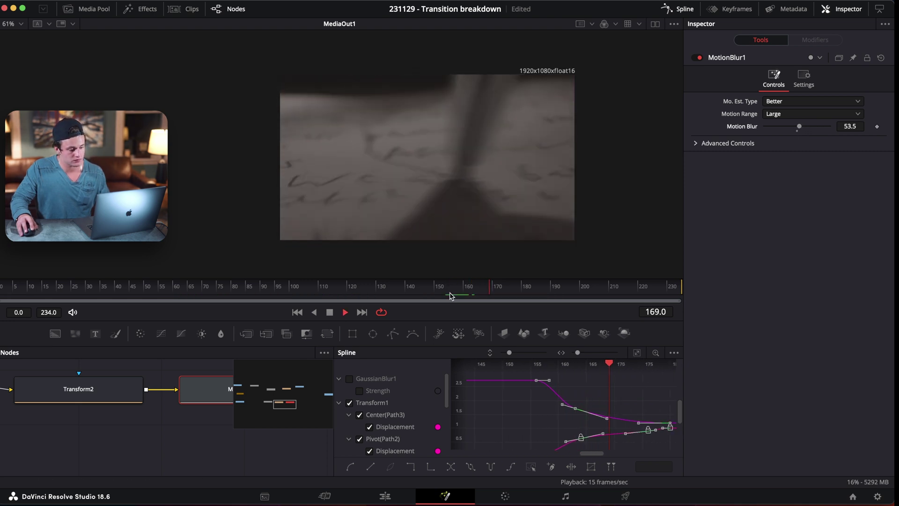
Scrub the pen shot to frame 169 and keyframe MotionBlur1's motion blur amount there
left_click(448, 296)
left_click_drag(447, 296, 491, 301)
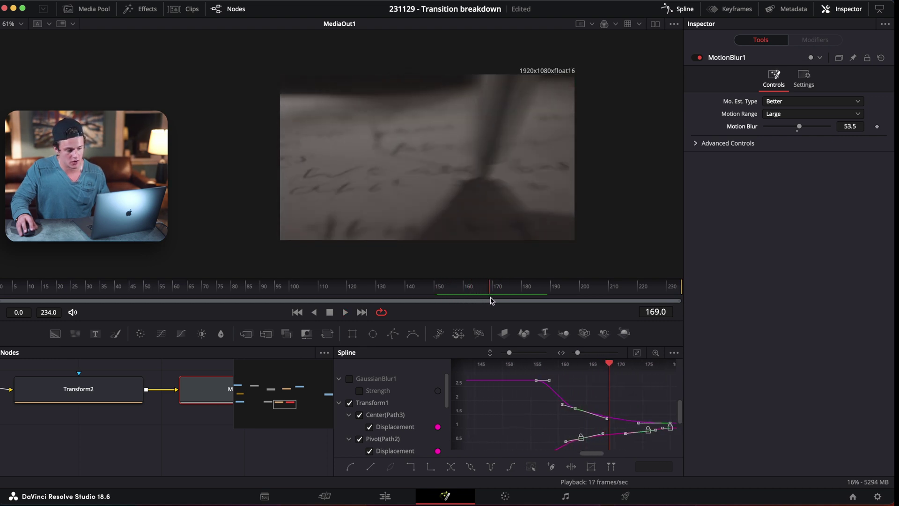
left_click(879, 128)
left_click_drag(491, 297, 521, 297)
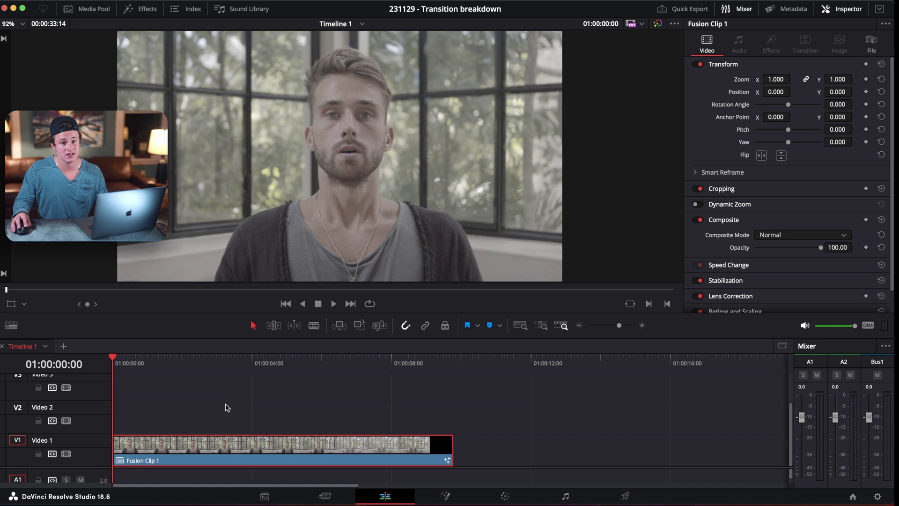
Open Fusion Clip 1 in its own timeline on the Edit page and scrub the stacked clips to 00:00:03:05
right_click(204, 440)
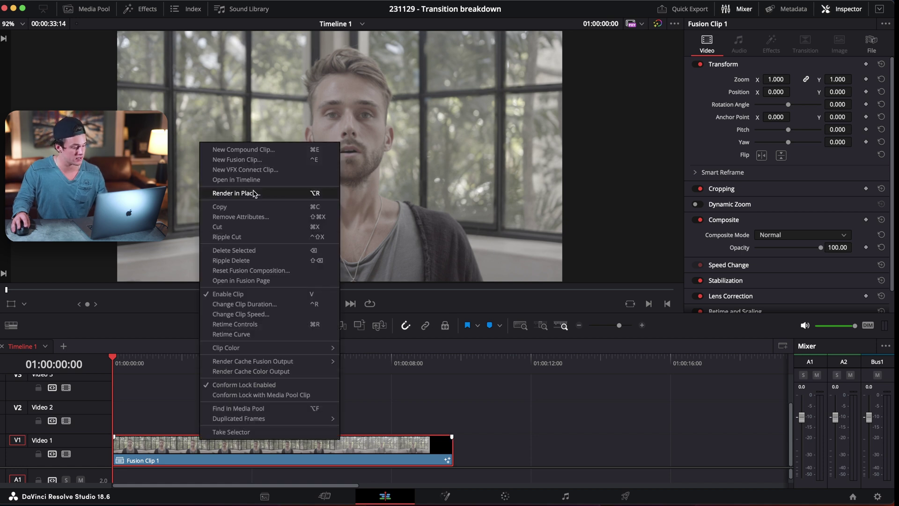
left_click(256, 181)
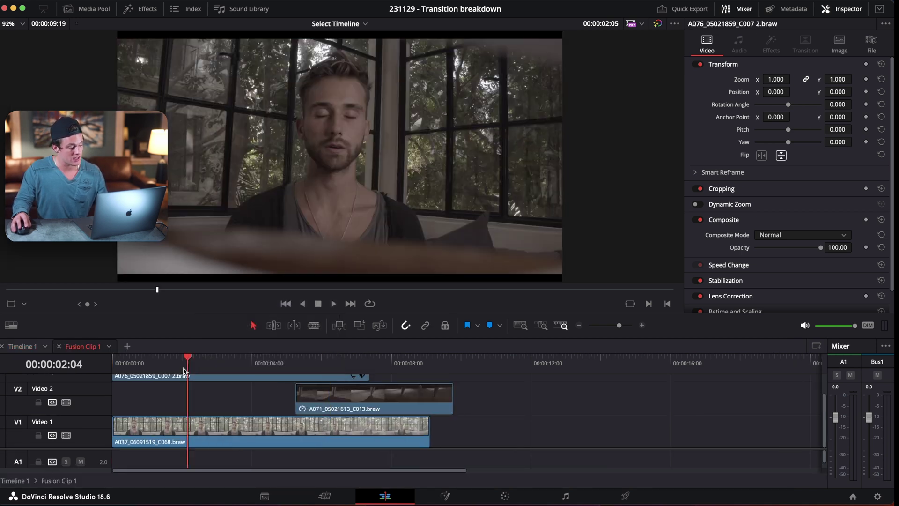
left_click_drag(280, 393, 224, 387)
scroll(263, 412, "up", 2)
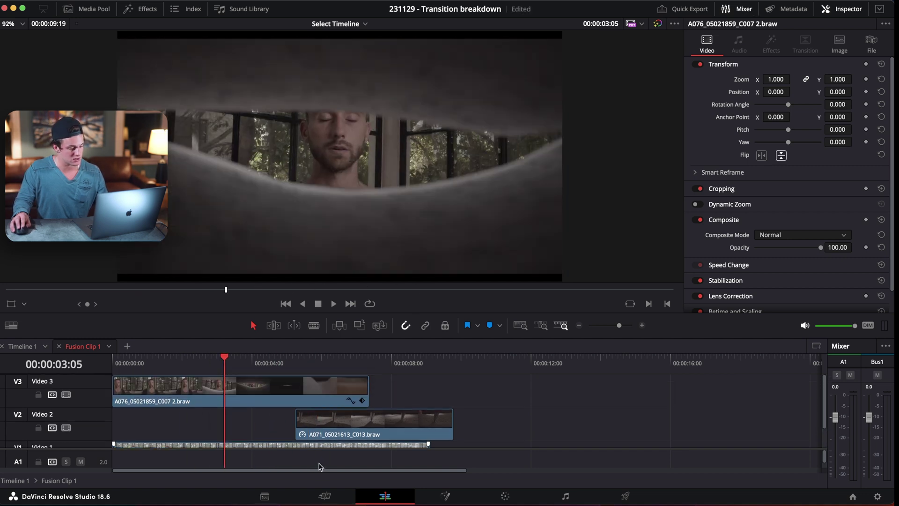
Preview the SK LUTs on the Video 3 clip in the Color page and scrub to 00:00:06:01
left_click(309, 400)
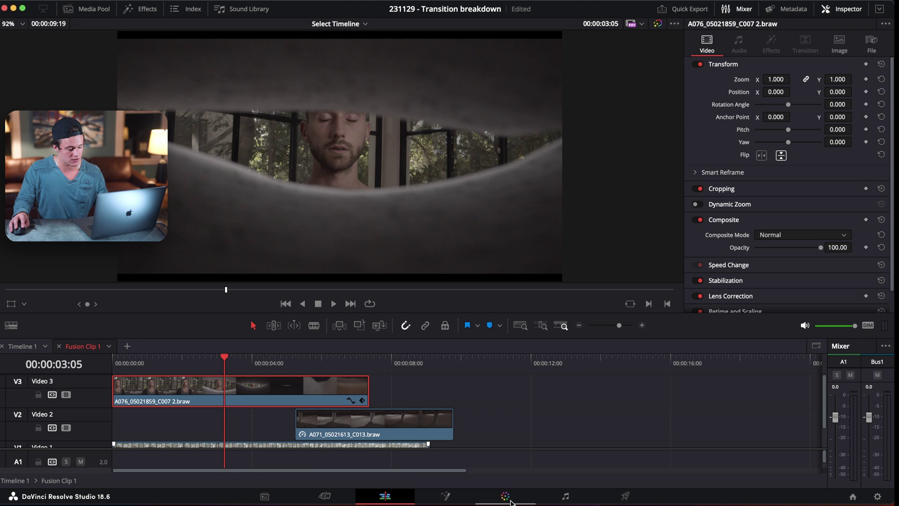
key("shift+6")
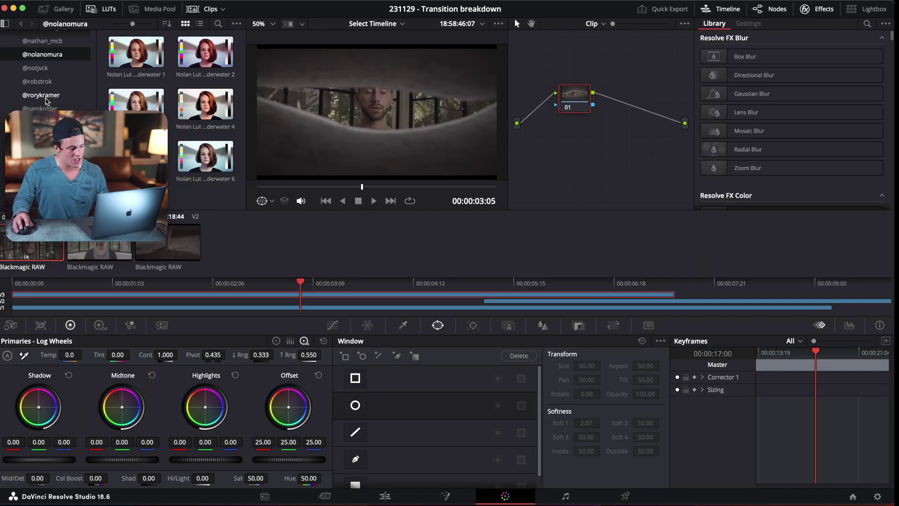
left_click(40, 108)
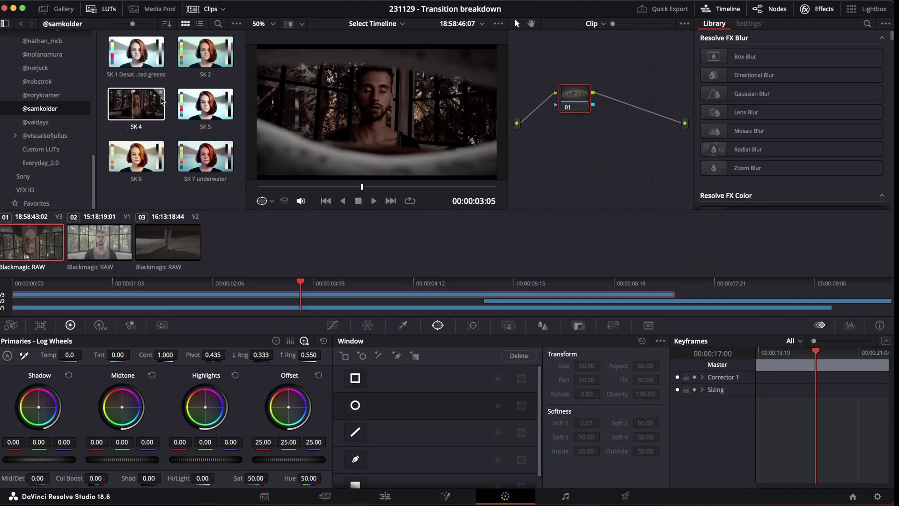
left_click_drag(136, 278, 564, 297)
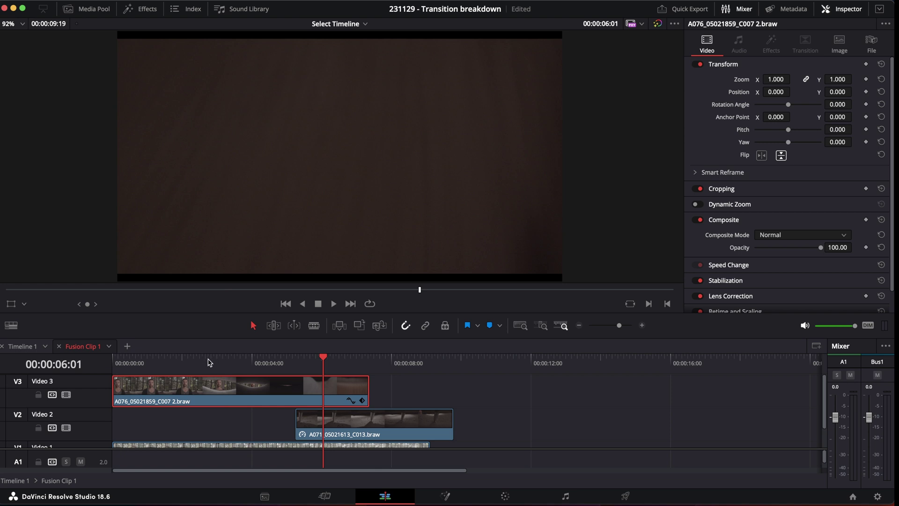
Disable the Video 3 clip and open the Video 1 clip for grading on the Color page at 00:00:02:04
left_click_drag(209, 363, 188, 371)
key("d")
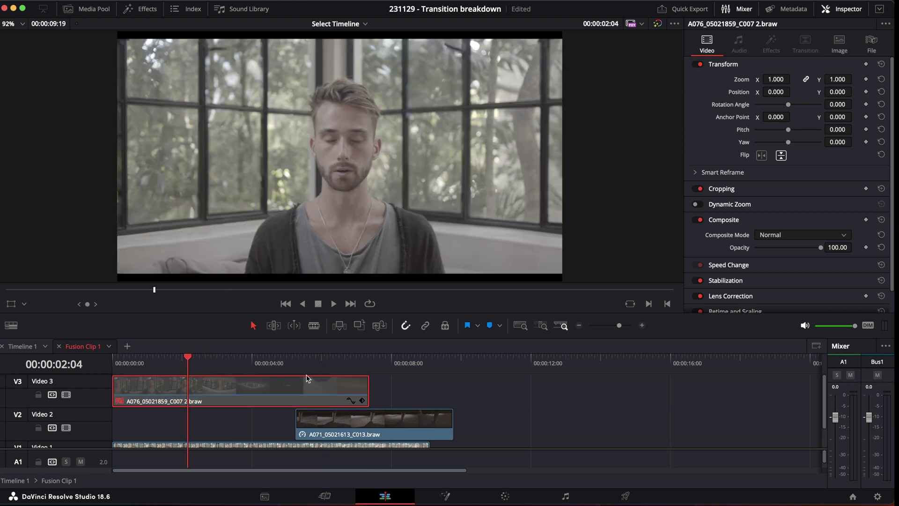
left_click(503, 496)
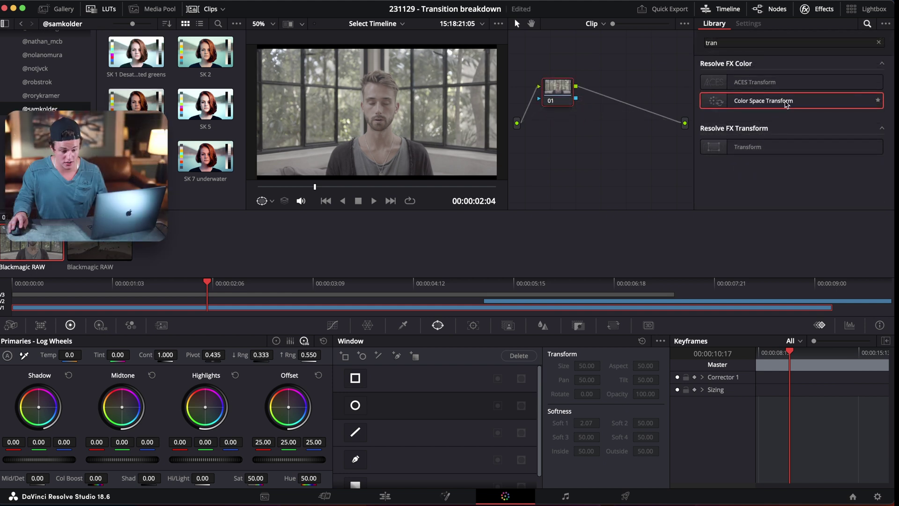
Apply a Color Space Transform to node 01 with input color space and input gamma set to Blackmagic Design Pocket 4K Film Gen 4
left_click_drag(785, 104, 559, 91)
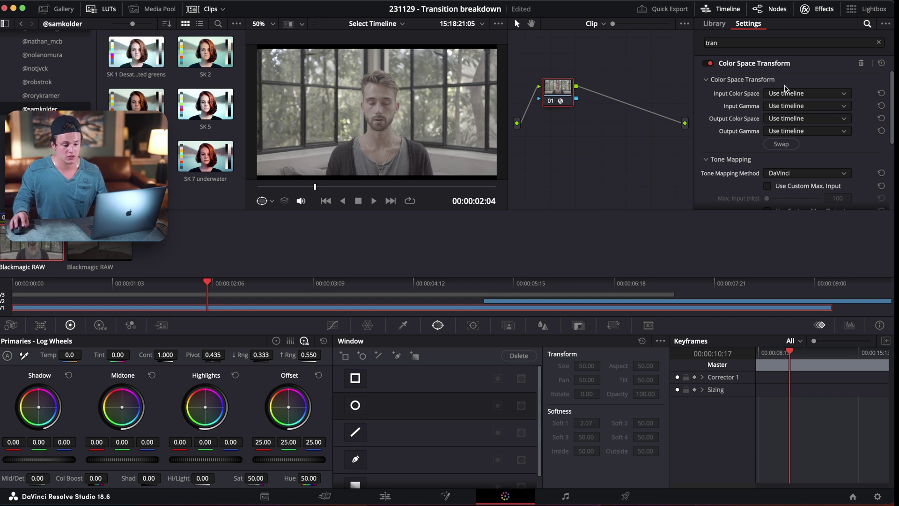
left_click(785, 94)
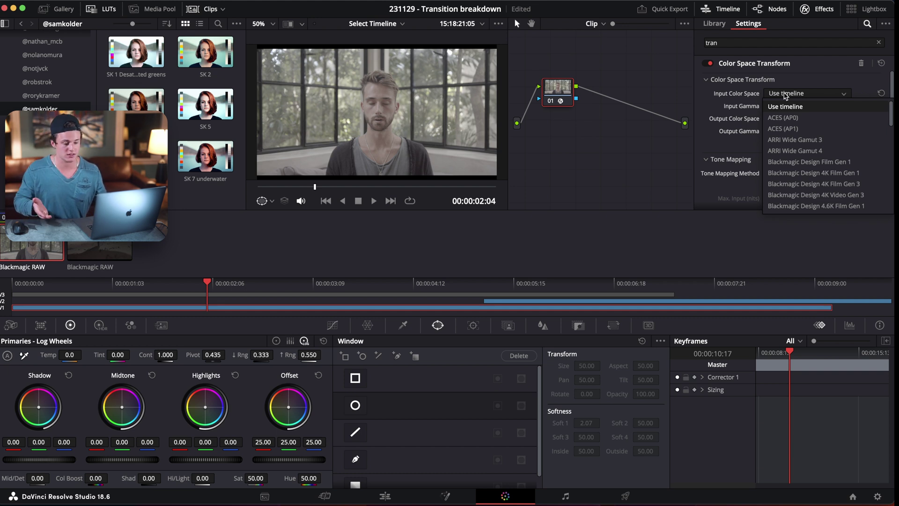
key("p")
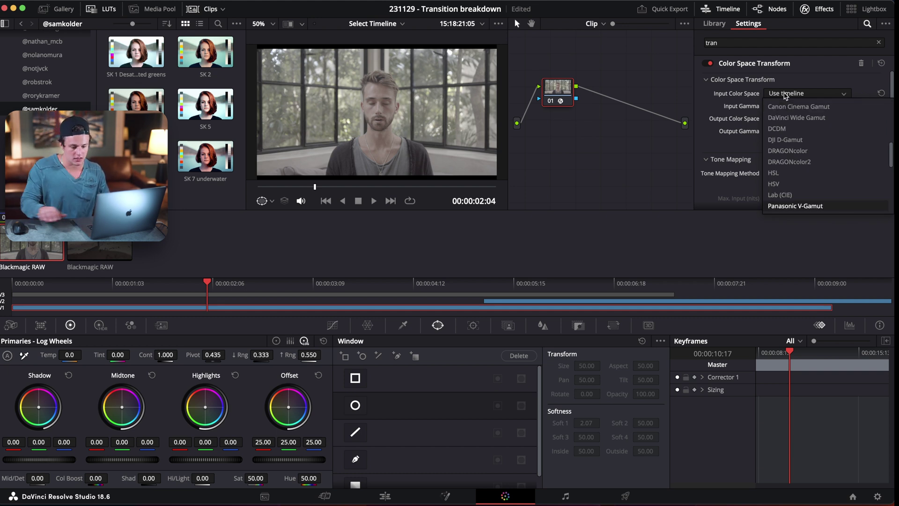
scroll(801, 180, "up", 5)
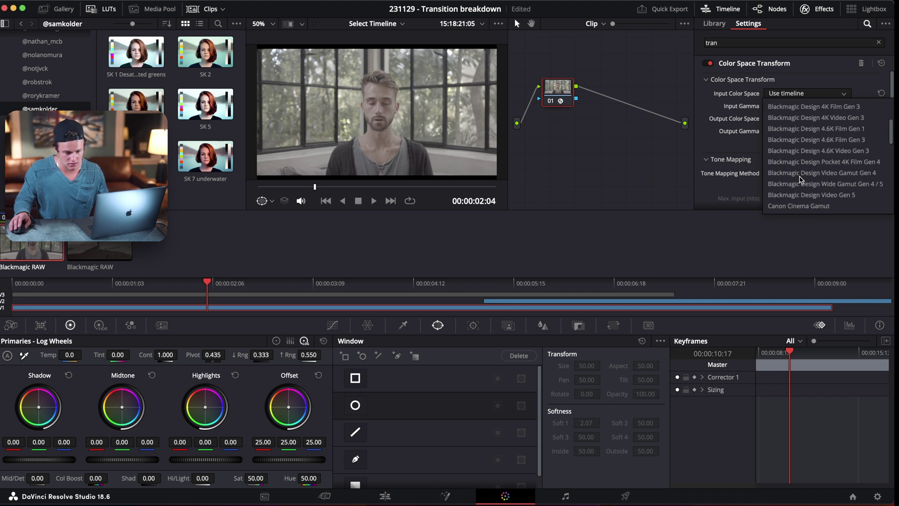
scroll(801, 180, "up", 1)
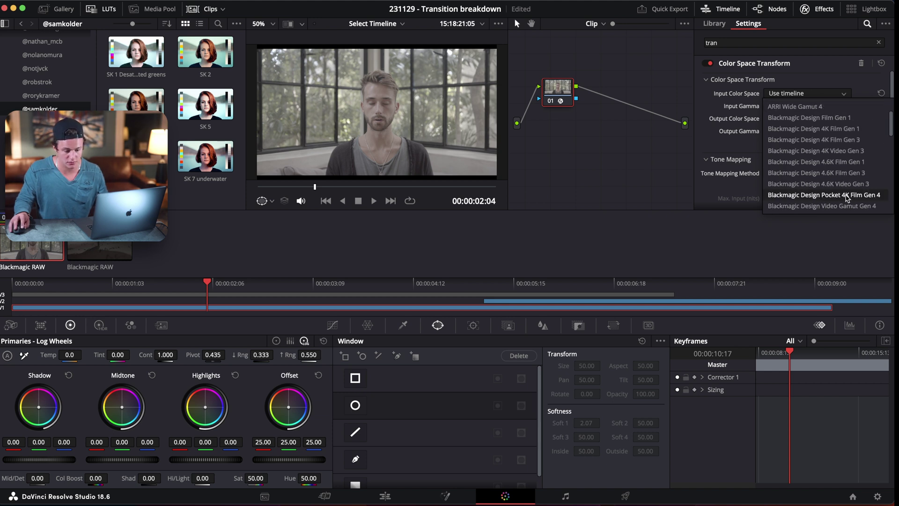
left_click(848, 195)
left_click(806, 106)
scroll(825, 187, "down", 2)
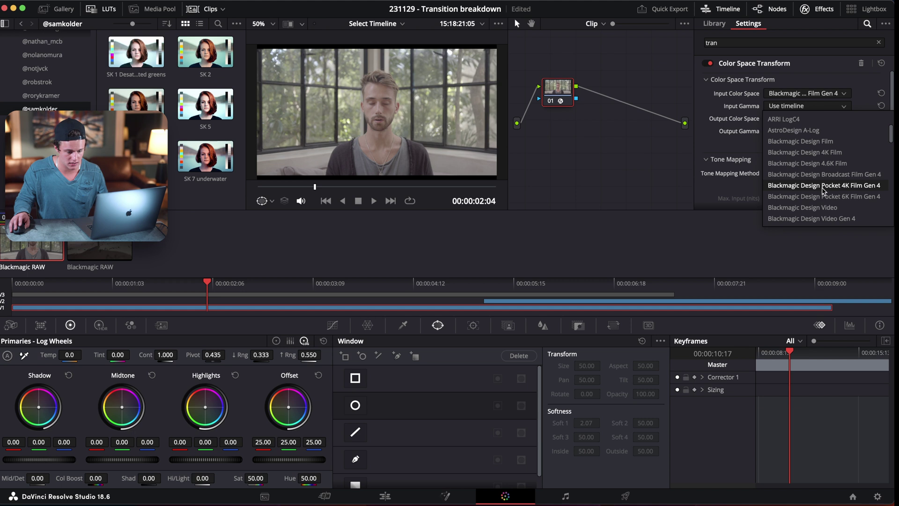
left_click(823, 186)
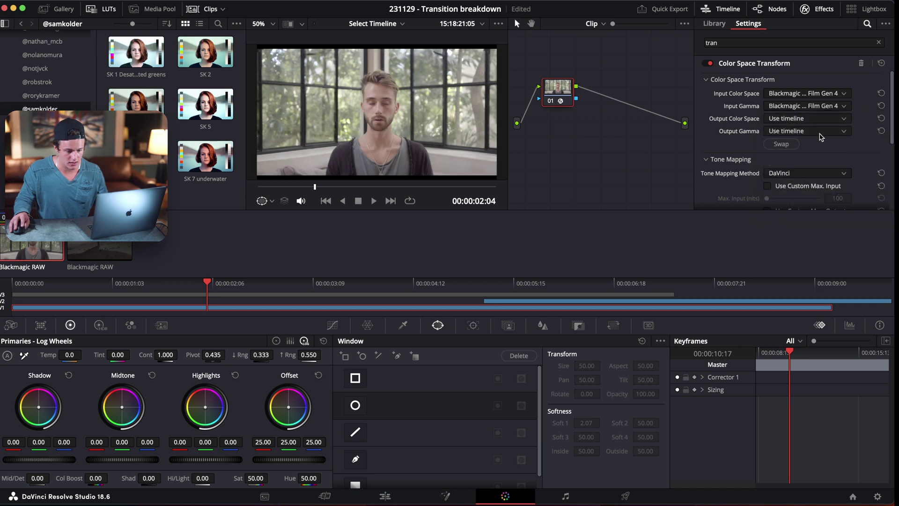
Set the Color Space Transform's output color space and output gamma to Rec.709
left_click(806, 118)
scroll(810, 188, "down", 5)
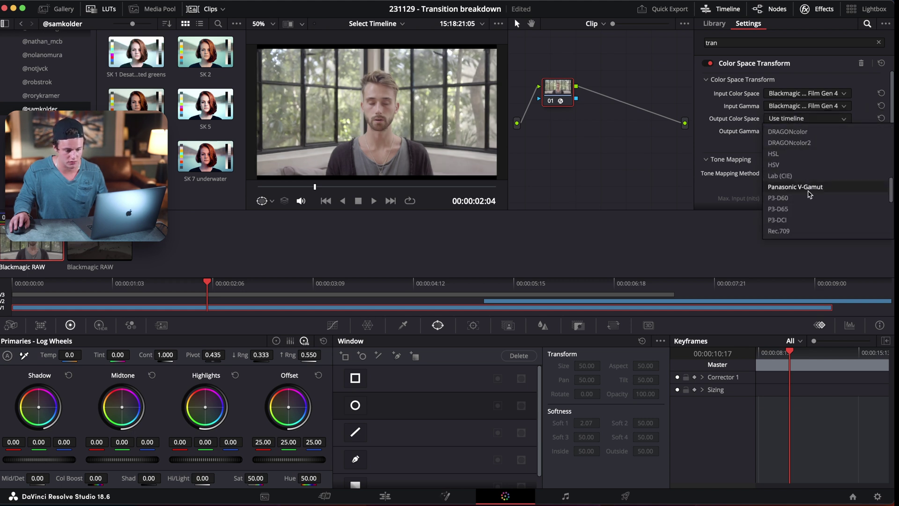
left_click(807, 230)
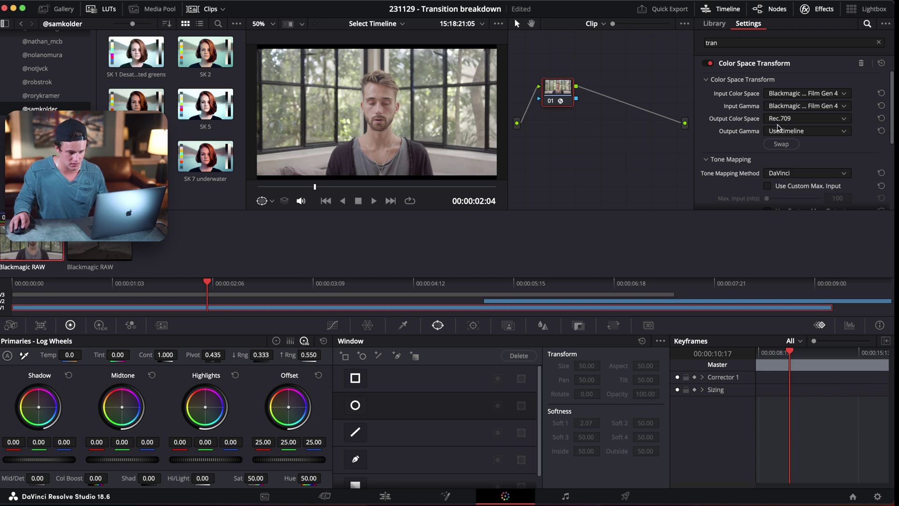
left_click(779, 128)
scroll(796, 169, "down", 5)
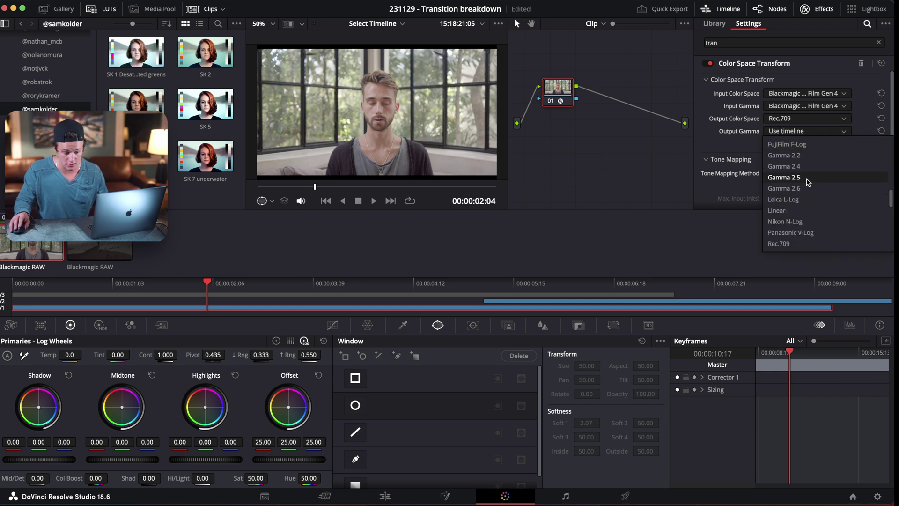
left_click(787, 243)
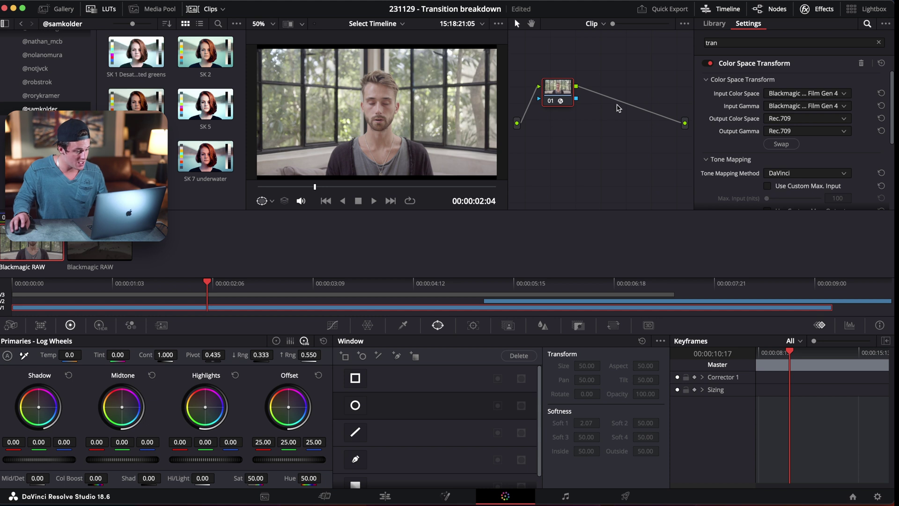
Add a serial node after node 01 and apply the 1.0 EVDAY 6 LUT from Everyday_2.0 to it
left_click_drag(558, 90, 536, 79)
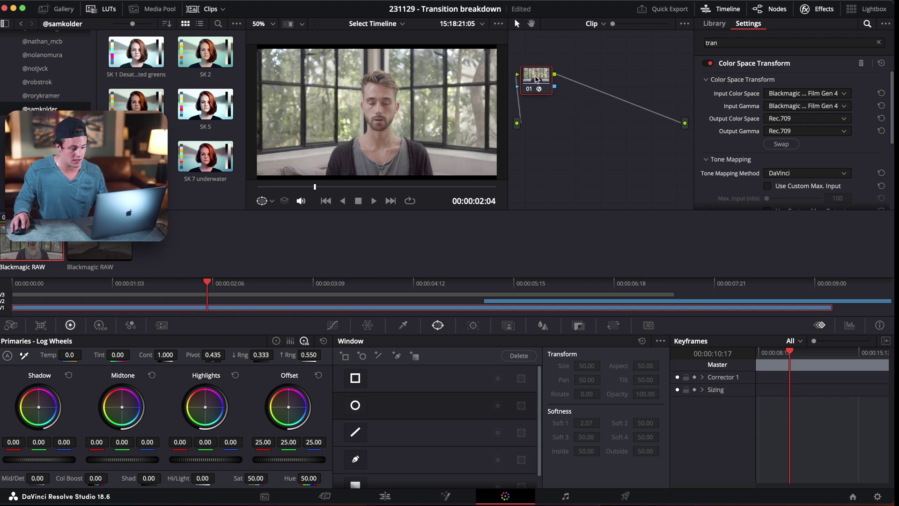
key("alt+s")
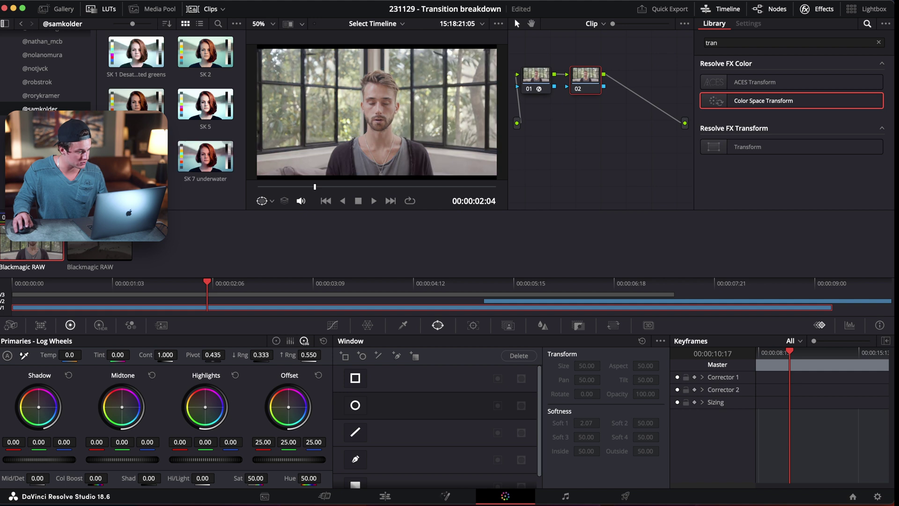
left_click(39, 136)
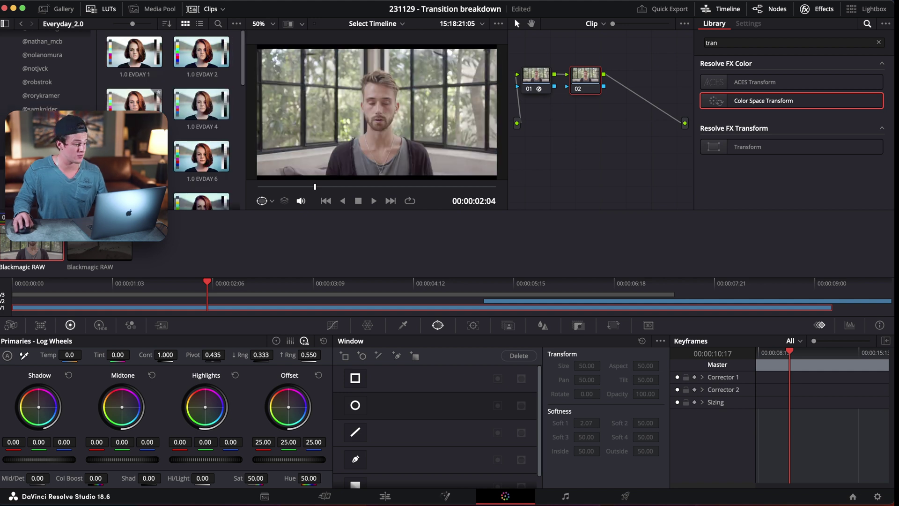
scroll(189, 165, "down", 2)
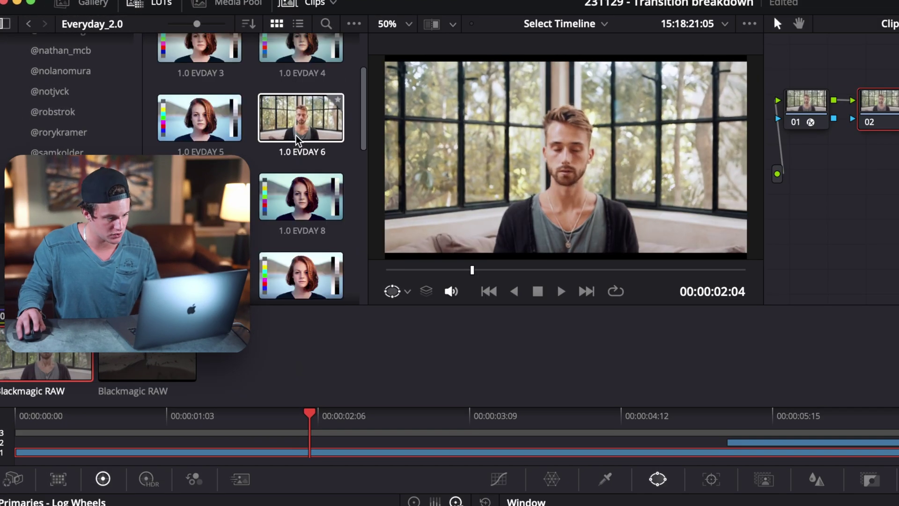
double_click(296, 140)
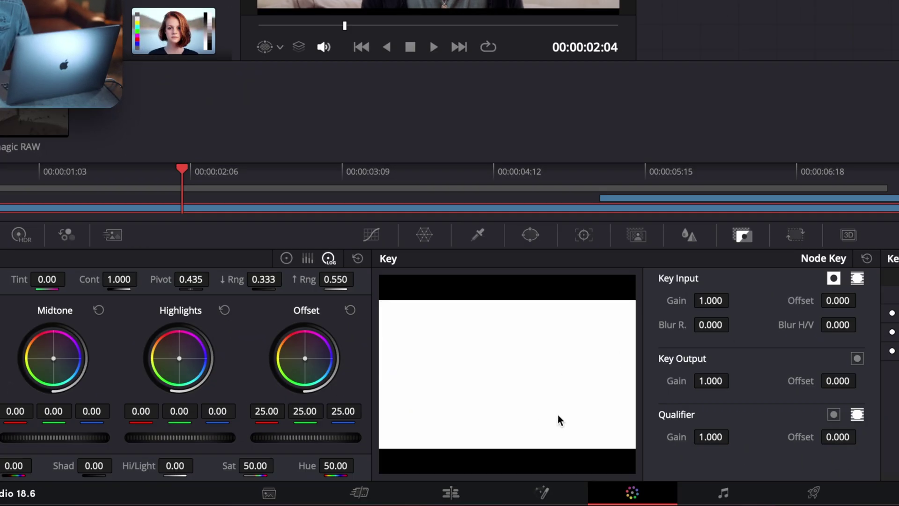
Reduce the LUT node's key output gain to about 0.86 and add a serial node after node 01
left_click_drag(720, 373, 680, 373)
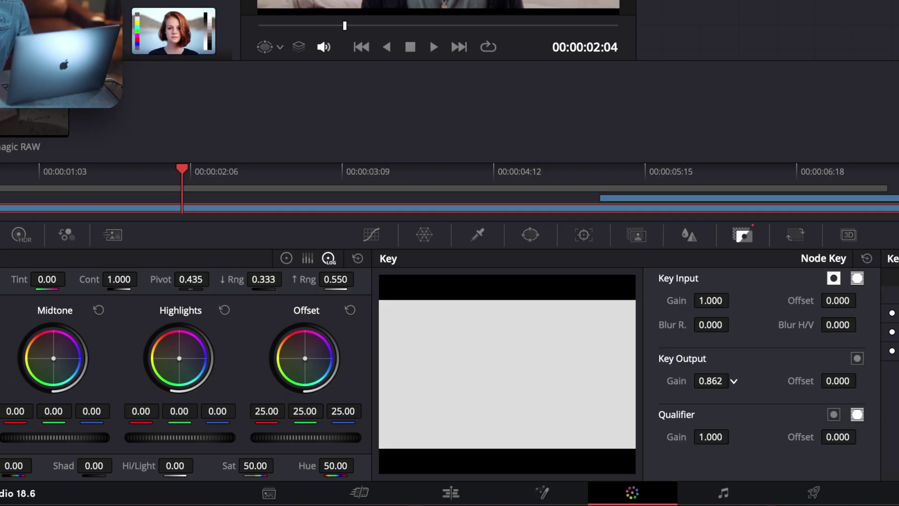
left_click(540, 75)
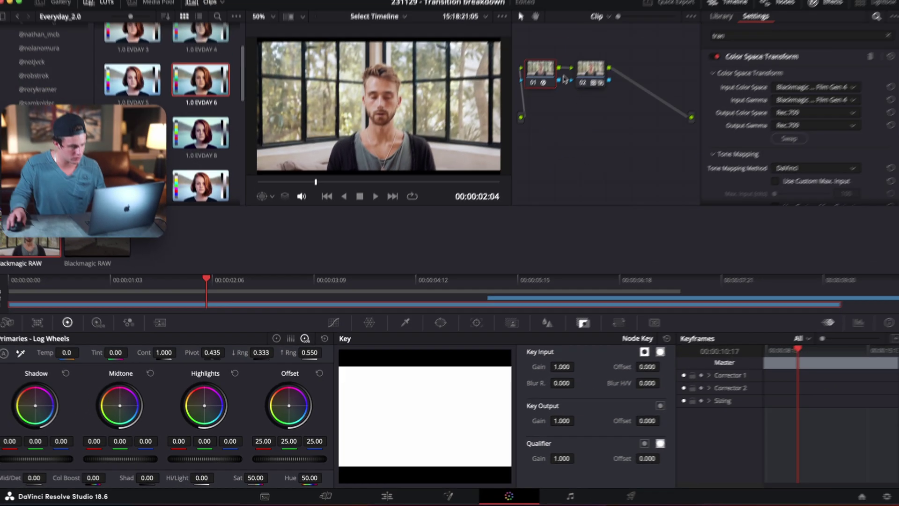
key("alt+s")
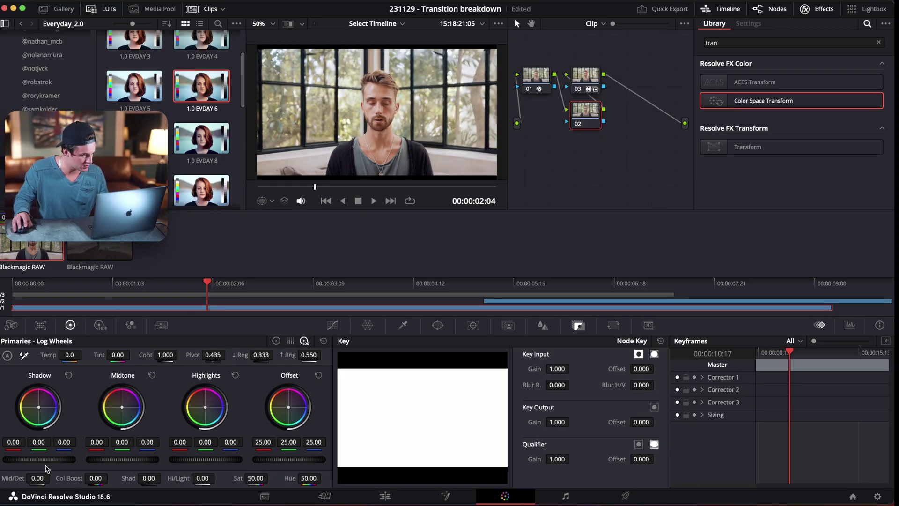
Grade the new node with temperature -600, lift -0.03, gamma 0.02, gain 1.04 and saturation 49.20
left_click_drag(46, 460, 40, 460)
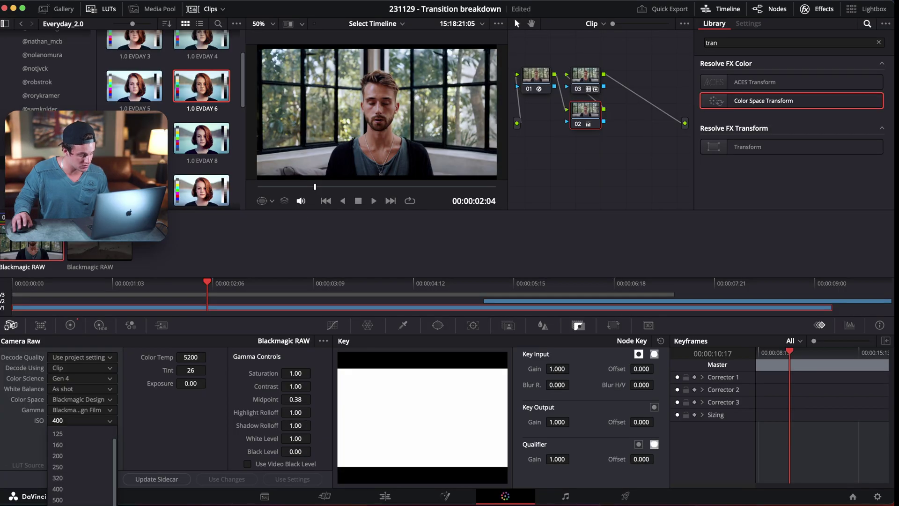
left_click(58, 505)
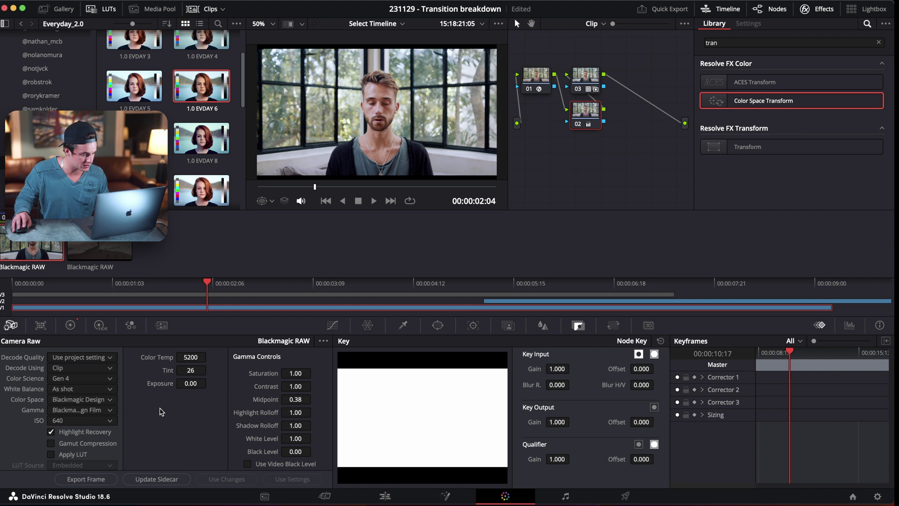
left_click(70, 326)
scroll(372, 140, "up", 4)
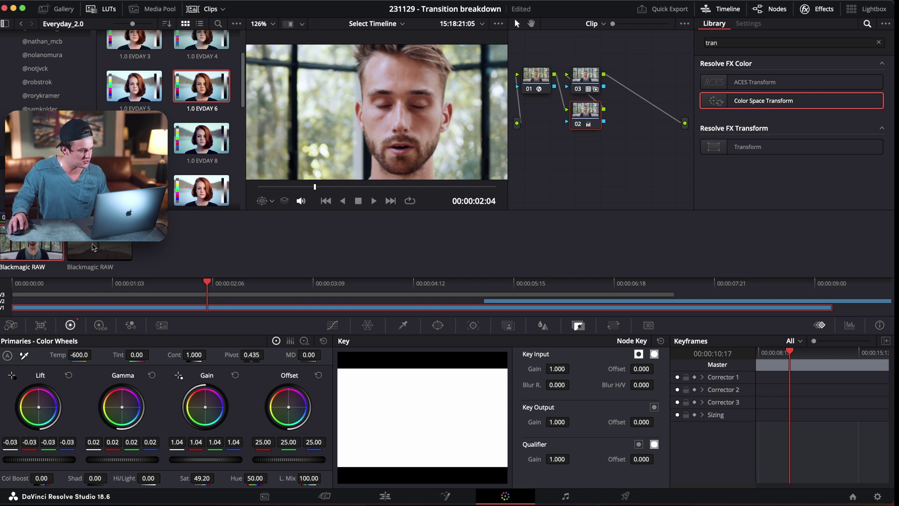
Copy the Video 1 clip's grade to the Video 2 pen-writing clip and set its gain to 1.83
left_click(95, 248)
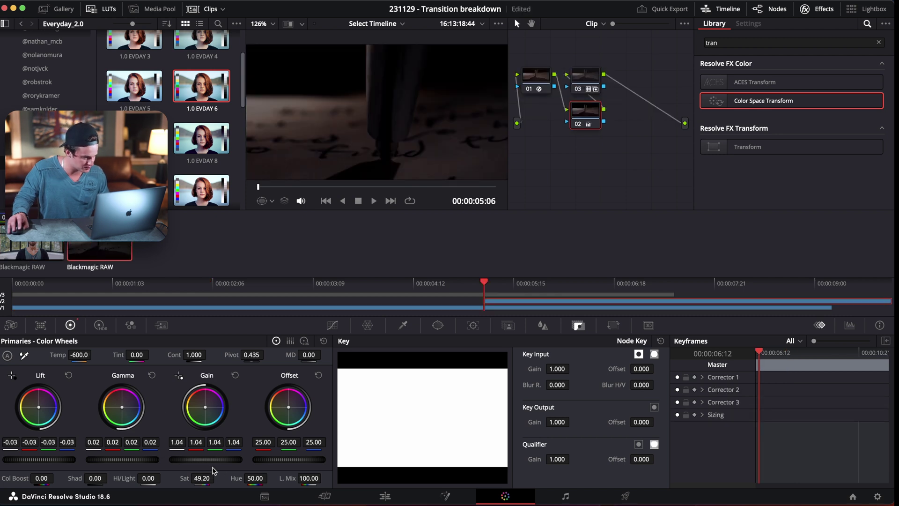
left_click_drag(185, 460, 220, 459)
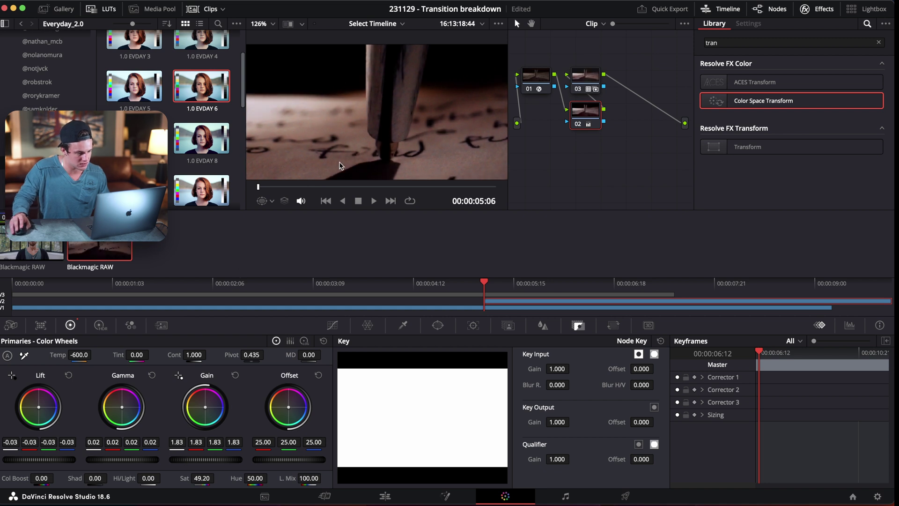
scroll(361, 136, "down", 5)
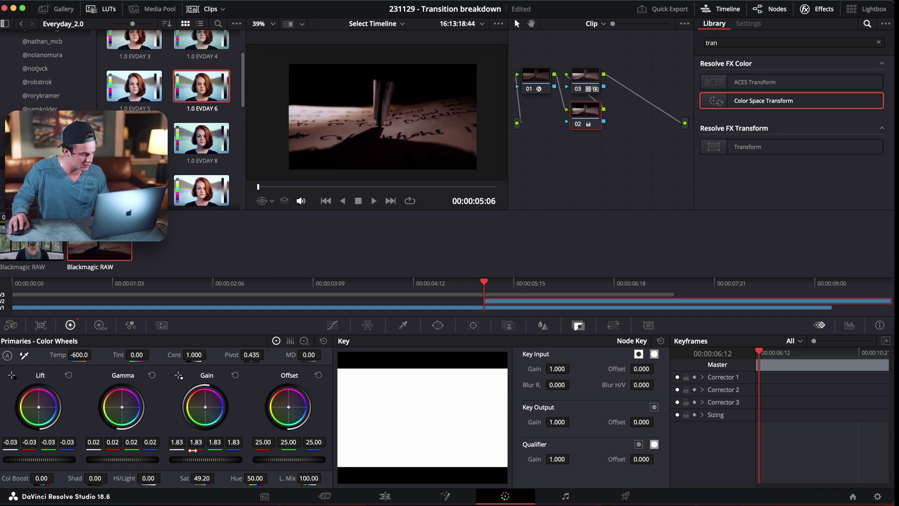
Set the pen-writing clip's temperature to -1510 and gamma to about 0.05, fine-tuning the gamma at 00:00:07:21
left_click_drag(126, 459, 153, 459)
left_click_drag(79, 355, 65, 355)
left_click_drag(484, 282, 720, 282)
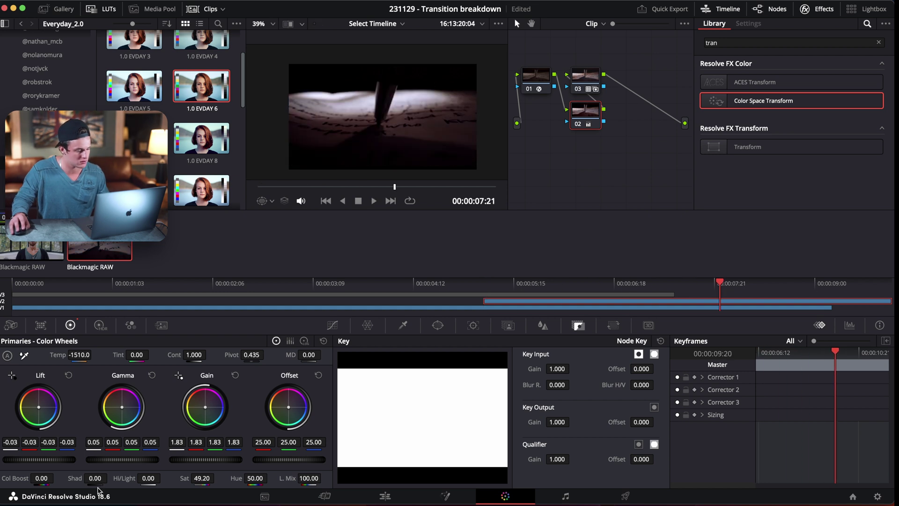
left_click_drag(123, 460, 136, 459)
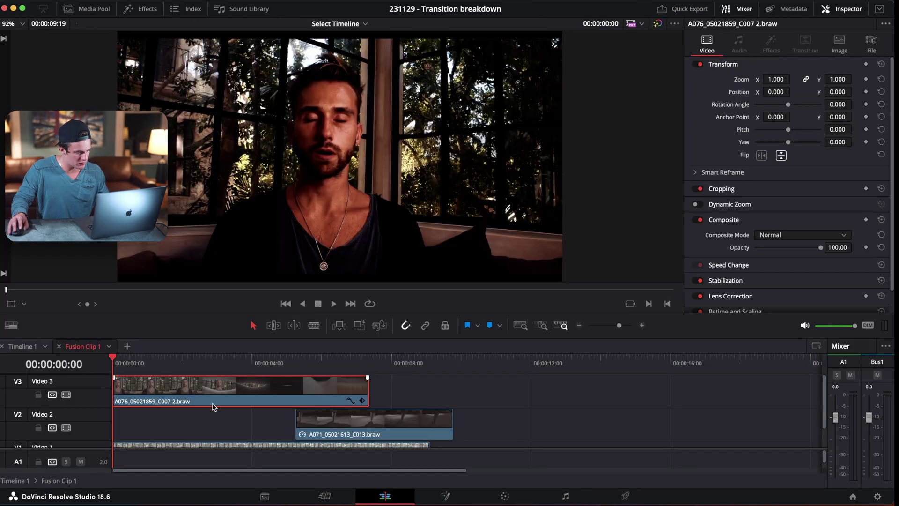
Return to Timeline 1 on the Edit page and duplicate Fusion Clip 1 onto Video 2, directly above the original
left_click(26, 349)
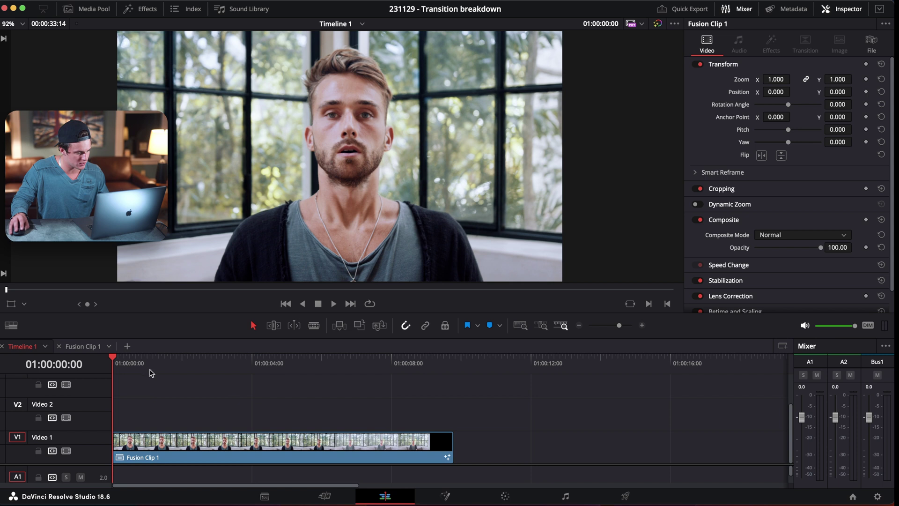
left_click_drag(162, 362, 197, 368)
key("space")
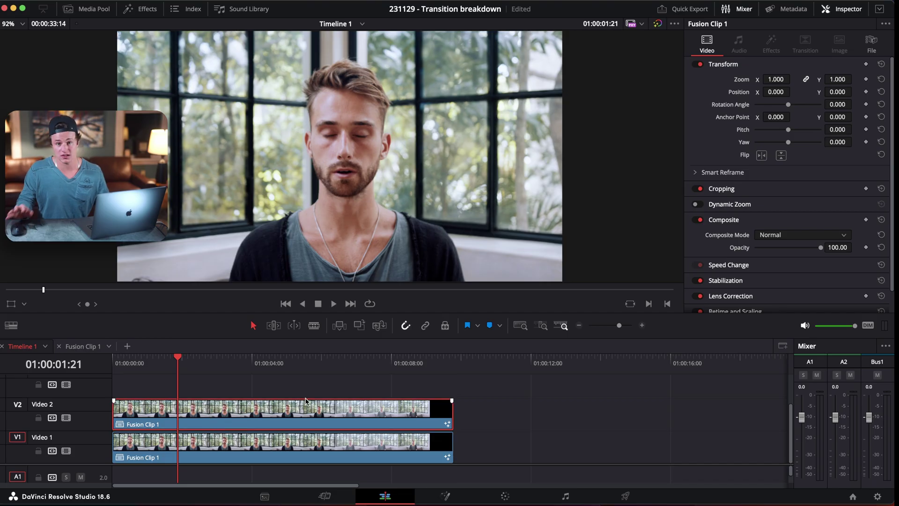
Render the Video 2 copy in place as QuickTime Apple ProRes 422 with effects, Fusion composition and grading included, and disable the Video 1 original
right_click(261, 417)
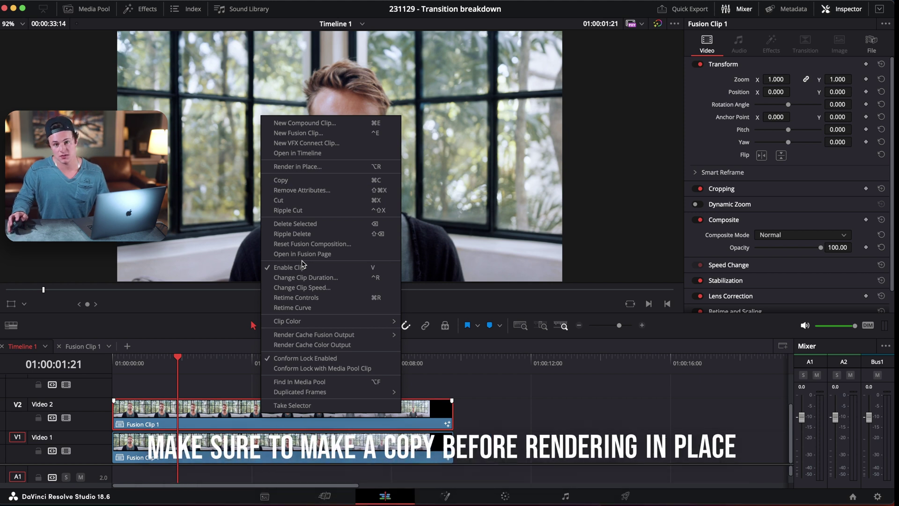
left_click(353, 167)
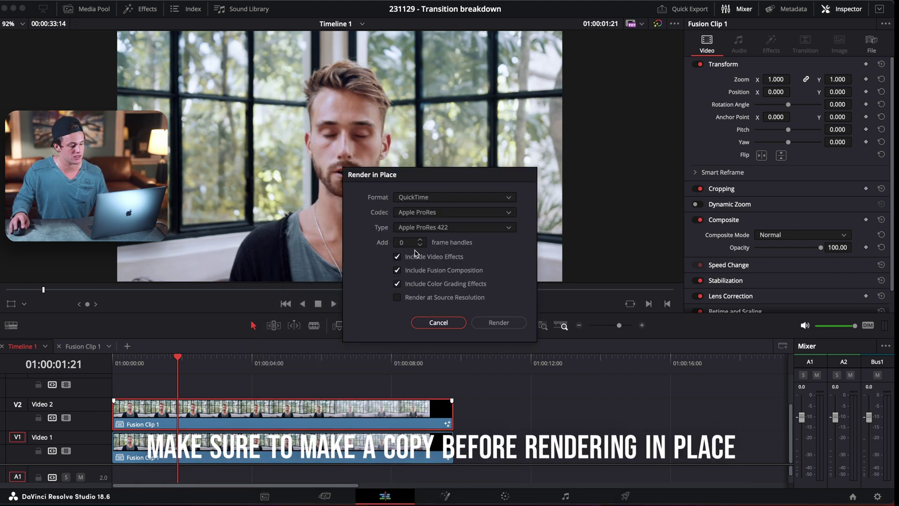
left_click(499, 322)
left_click(675, 291)
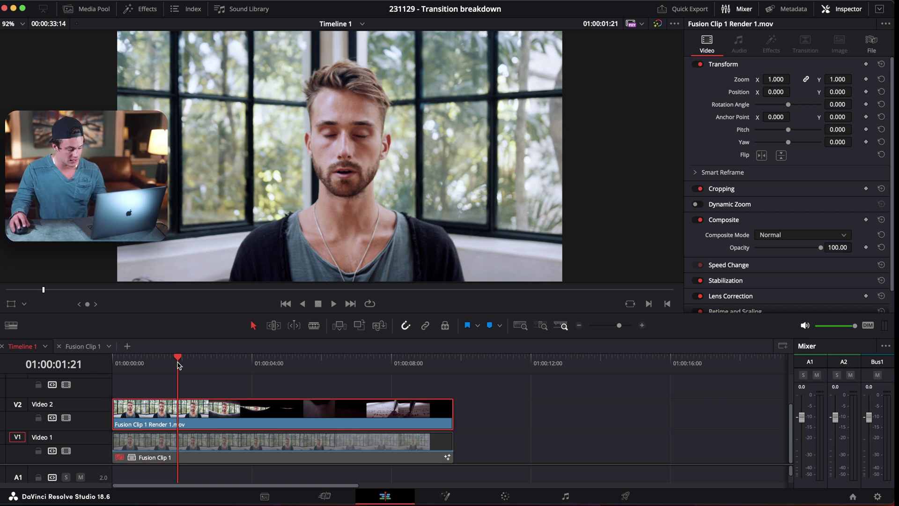
Play the rendered clip from the start of the timeline to review the transition
left_click_drag(158, 371, 96, 380)
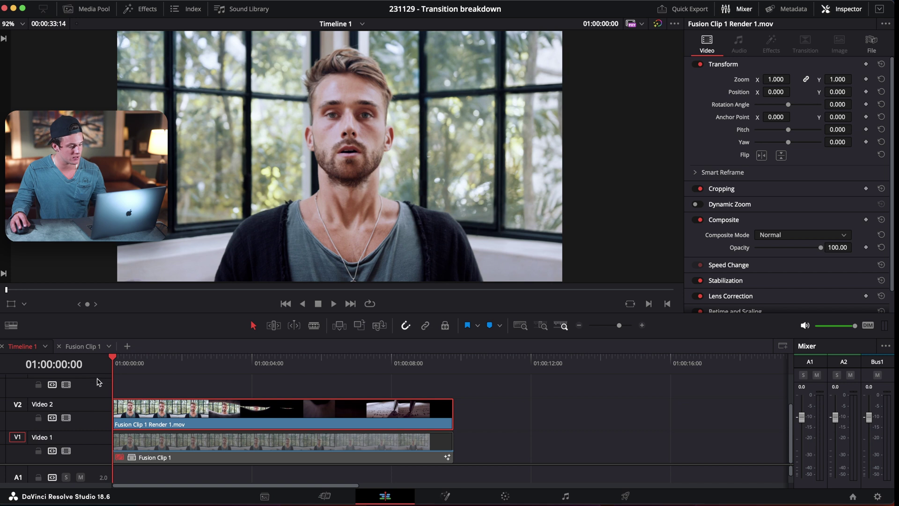
key("space")
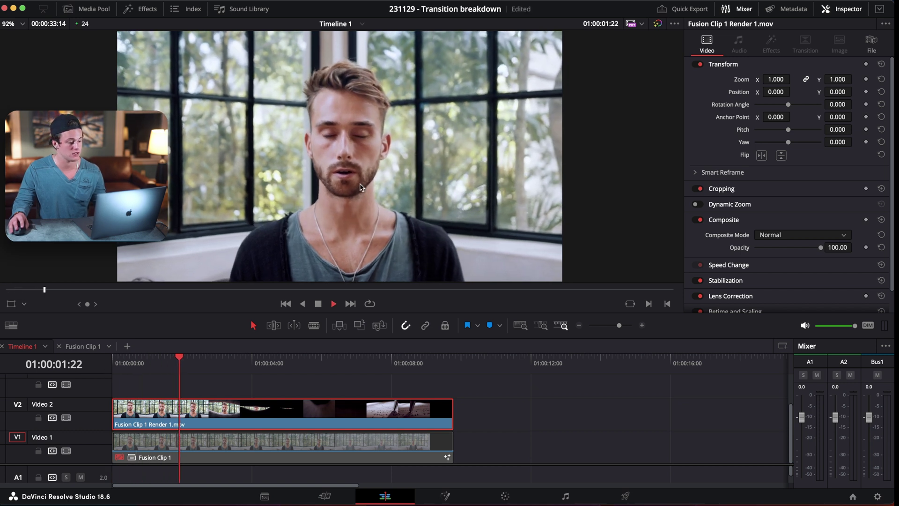